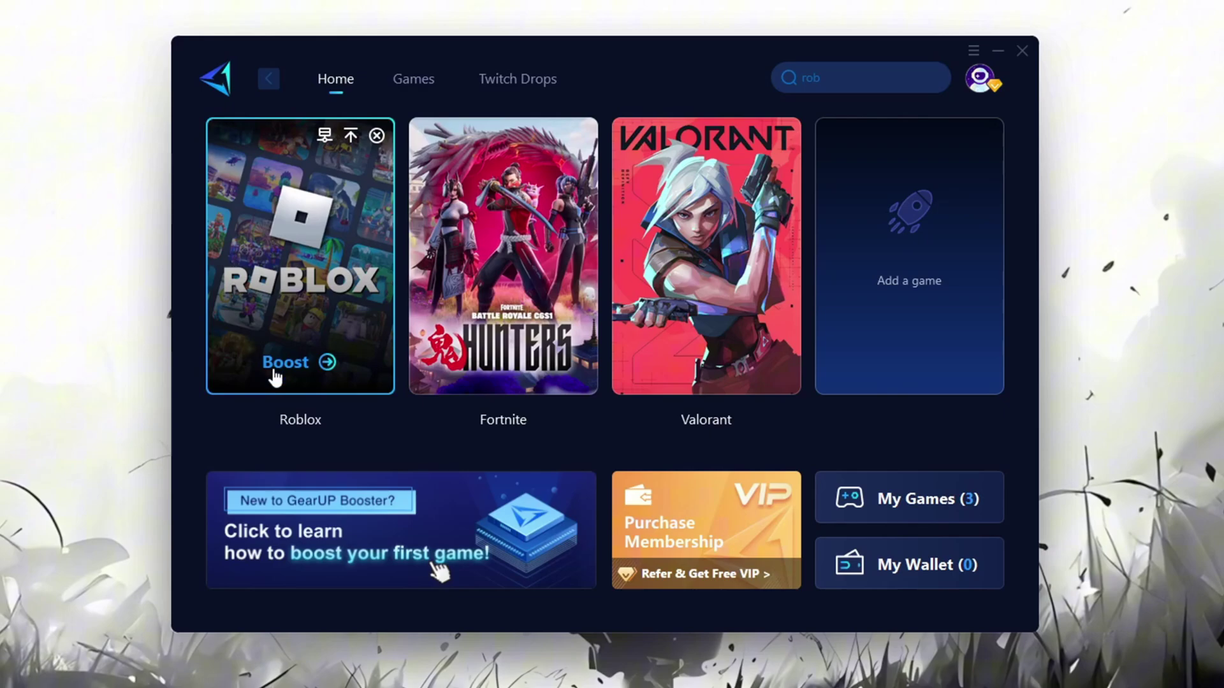
Start the Roblox boost in GearUp Booster and view the server region list, with Auto server current.
left_click(293, 372)
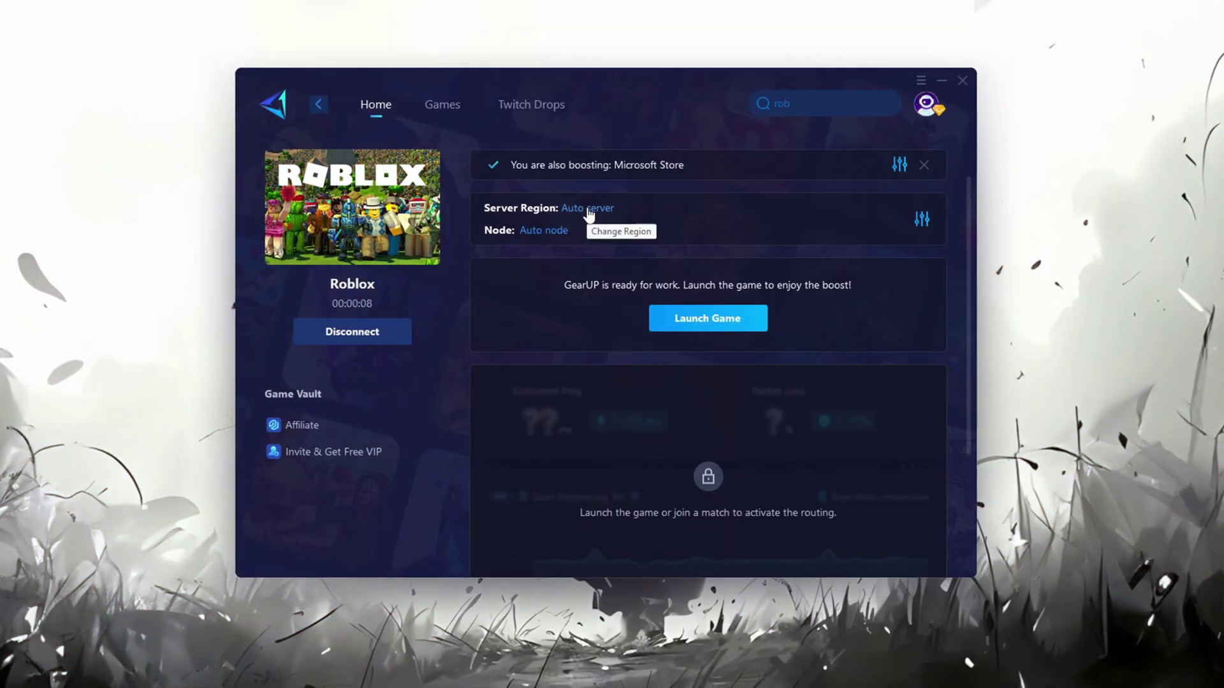
left_click(587, 211)
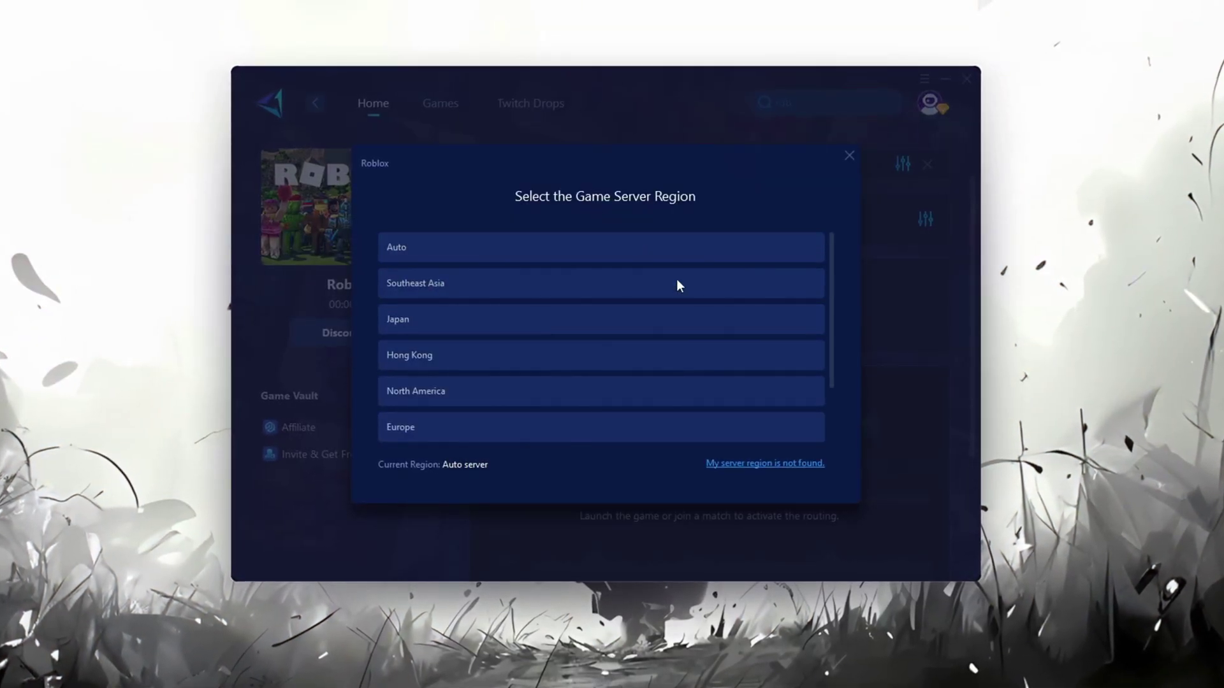
scroll(446, 344, "down", 5)
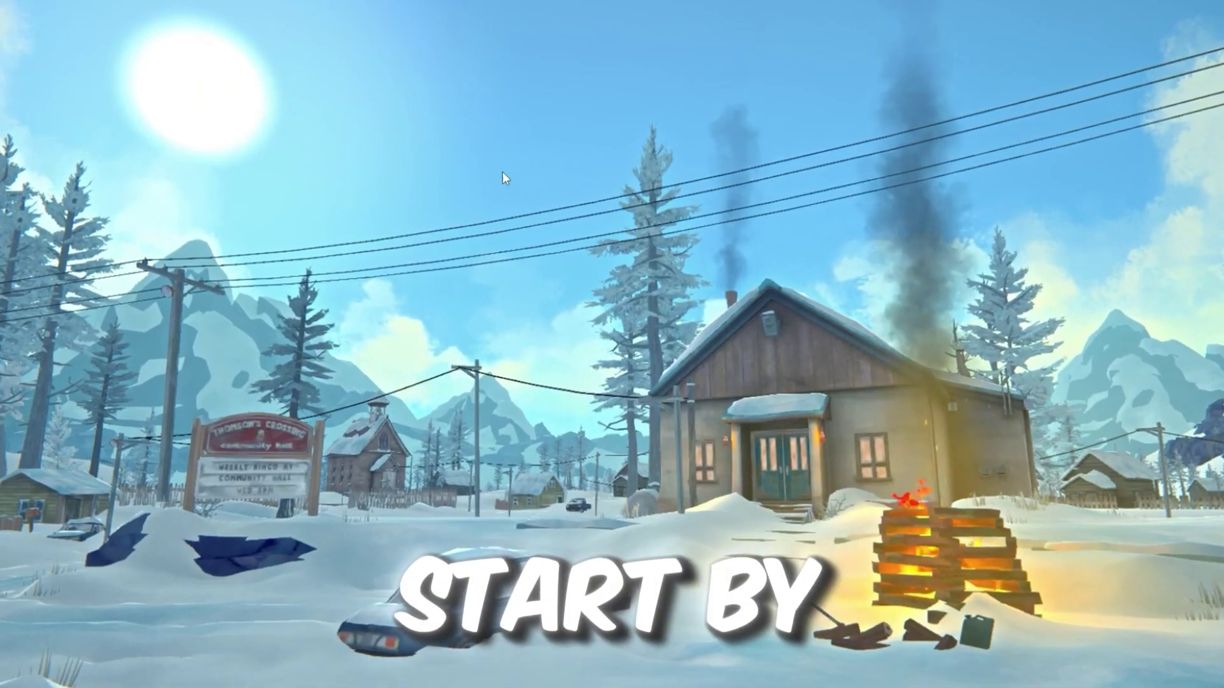
Go from the desktop menu to the Graphics page of Windows Display settings.
right_click(573, 169)
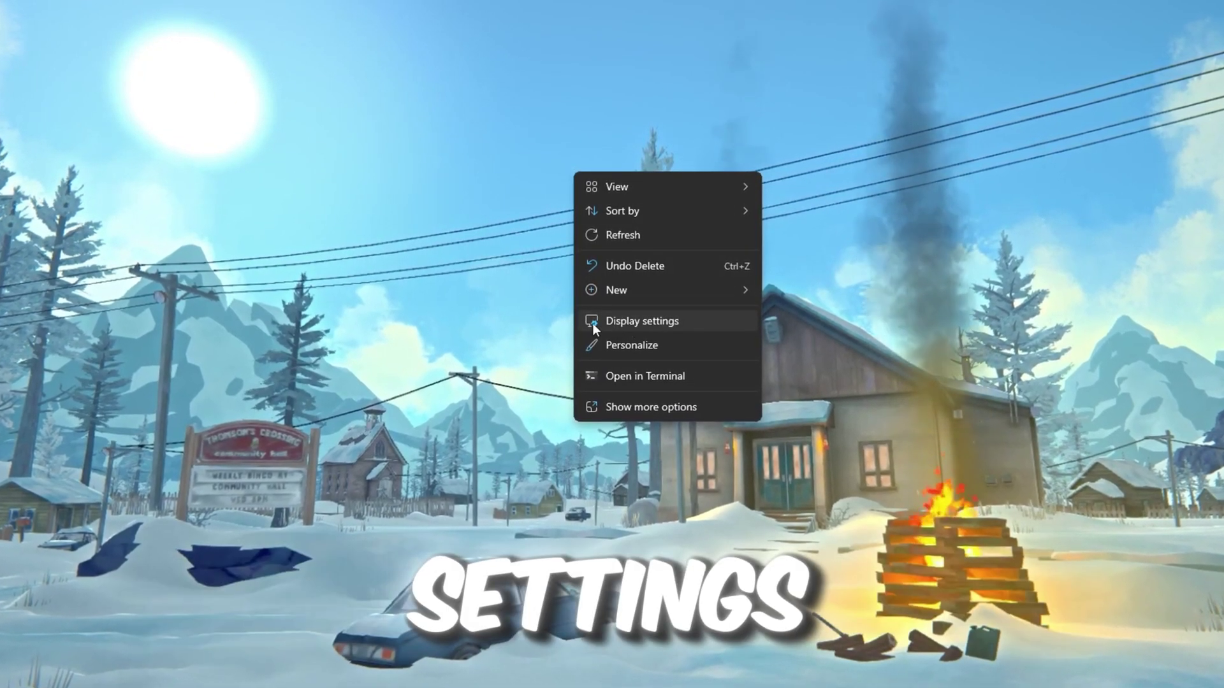
left_click(653, 320)
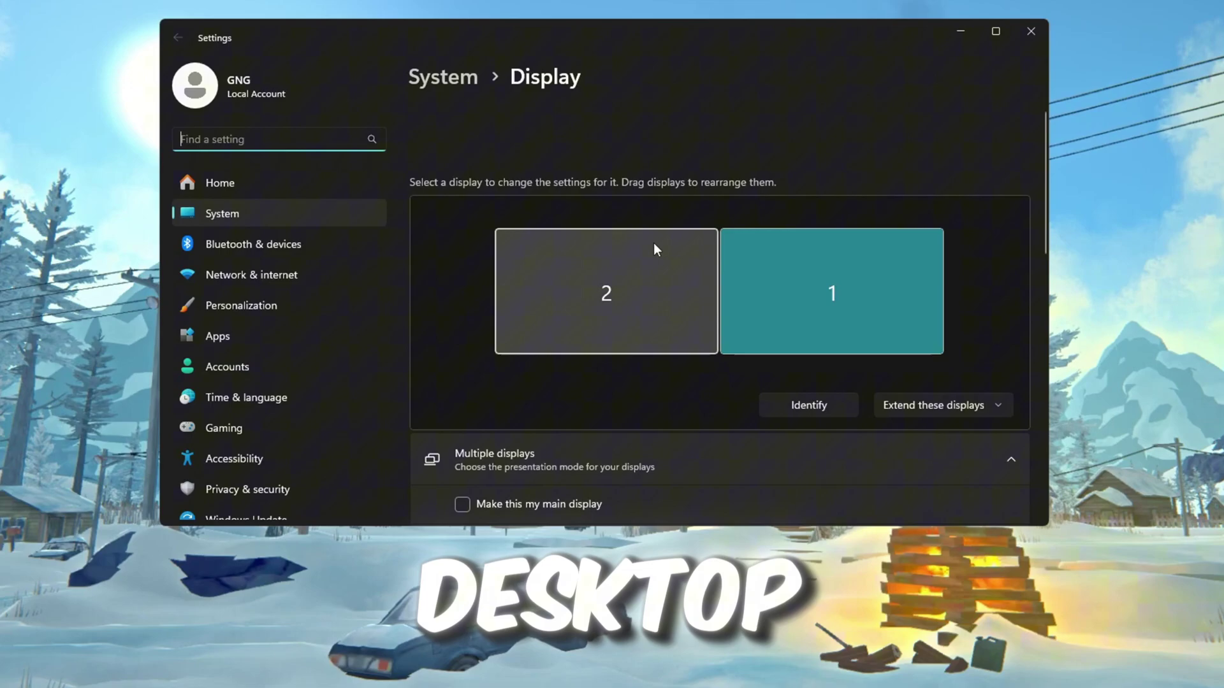
scroll(653, 247, "down", 5)
scroll(652, 253, "down", 5)
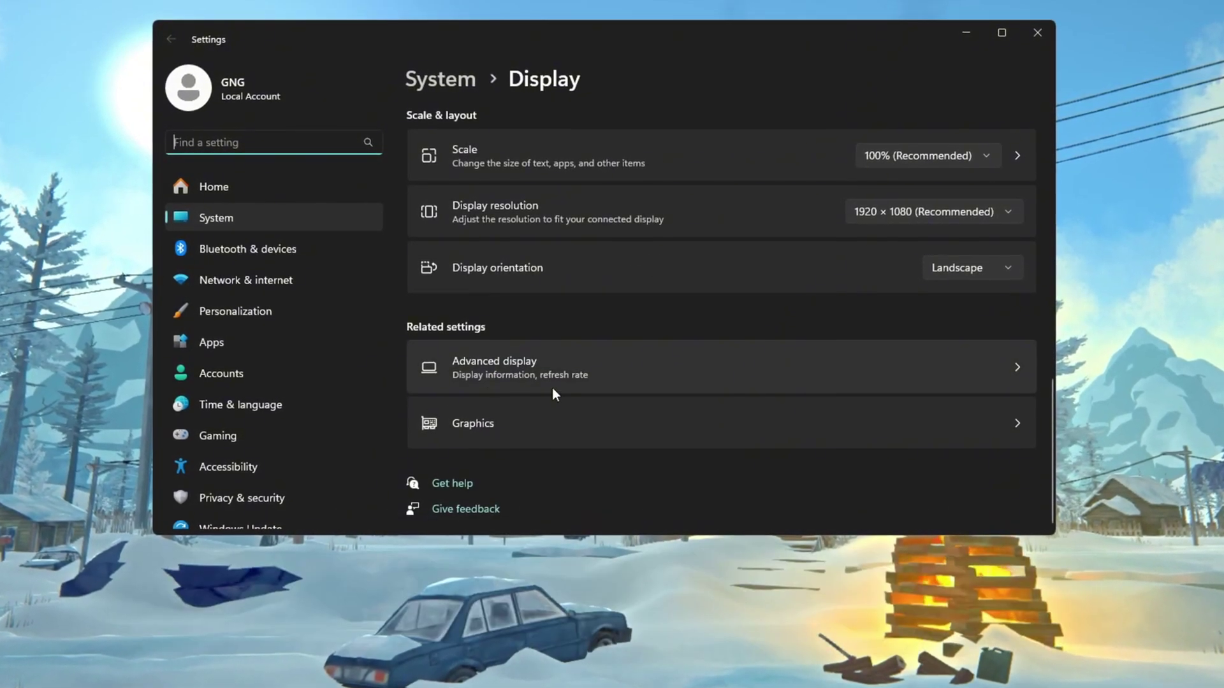
left_click(504, 433)
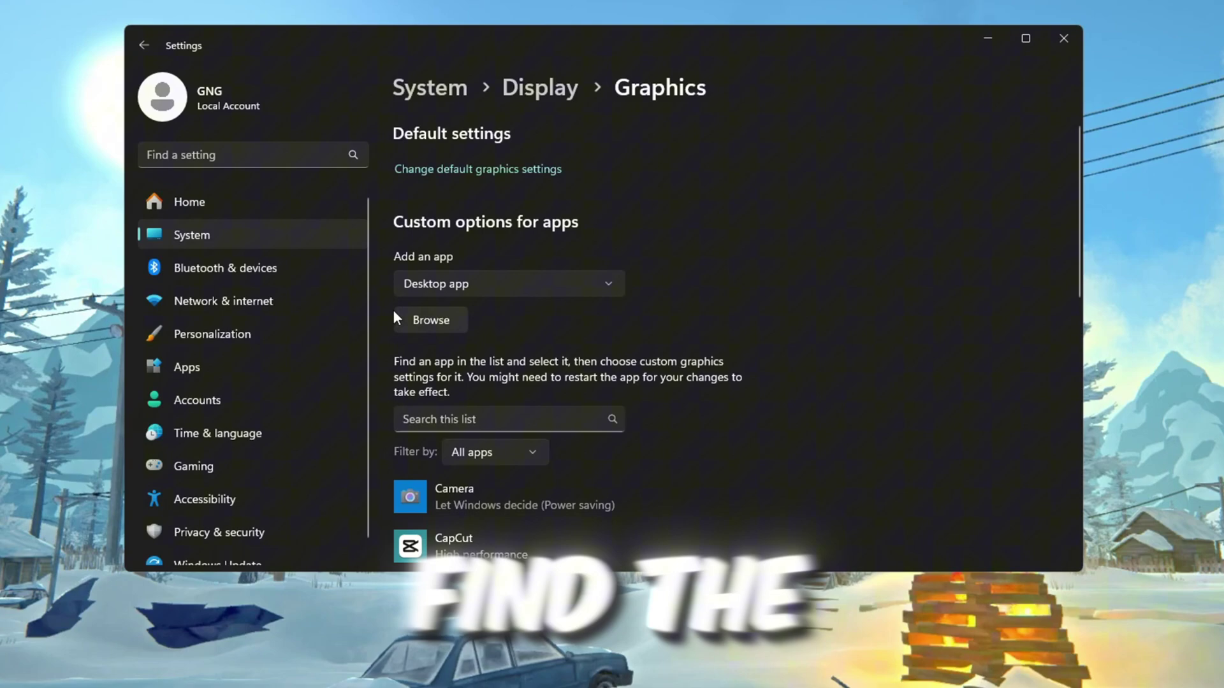
Set RobloxPlayerLauncher.exe to High performance graphics, save it, and close Settings.
scroll(431, 325, "down", 3)
scroll(433, 327, "down", 3)
scroll(431, 338, "down", 3)
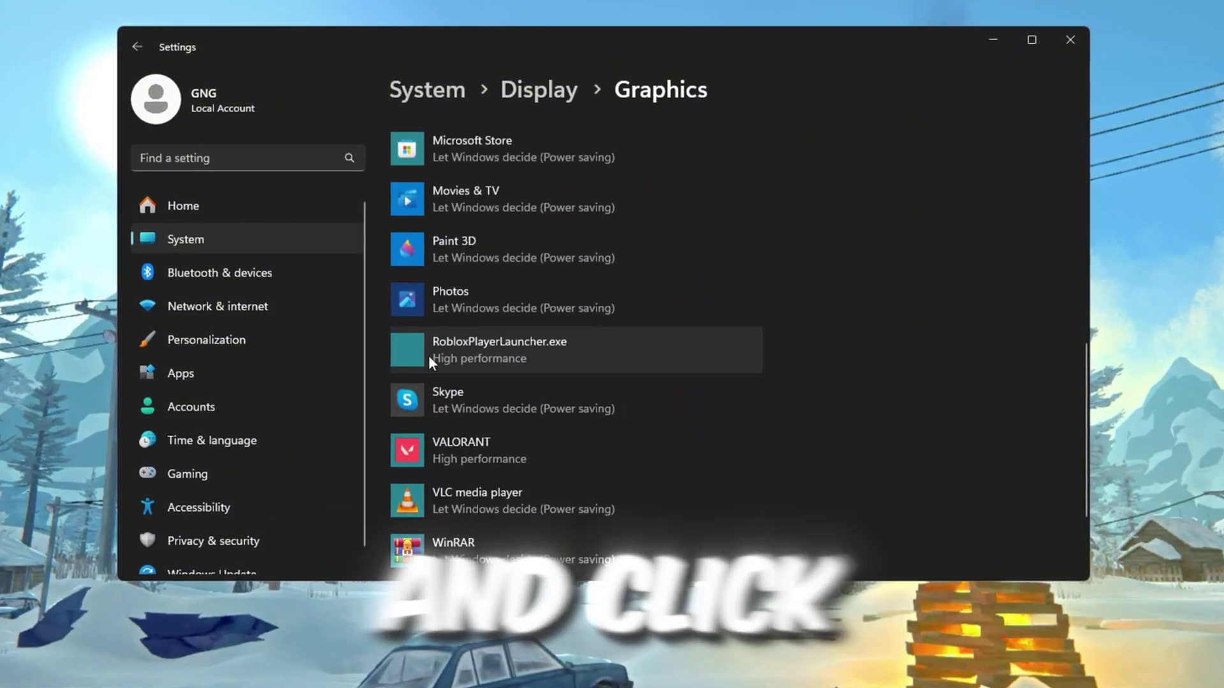
left_click(455, 355)
scroll(637, 438, "down", 1)
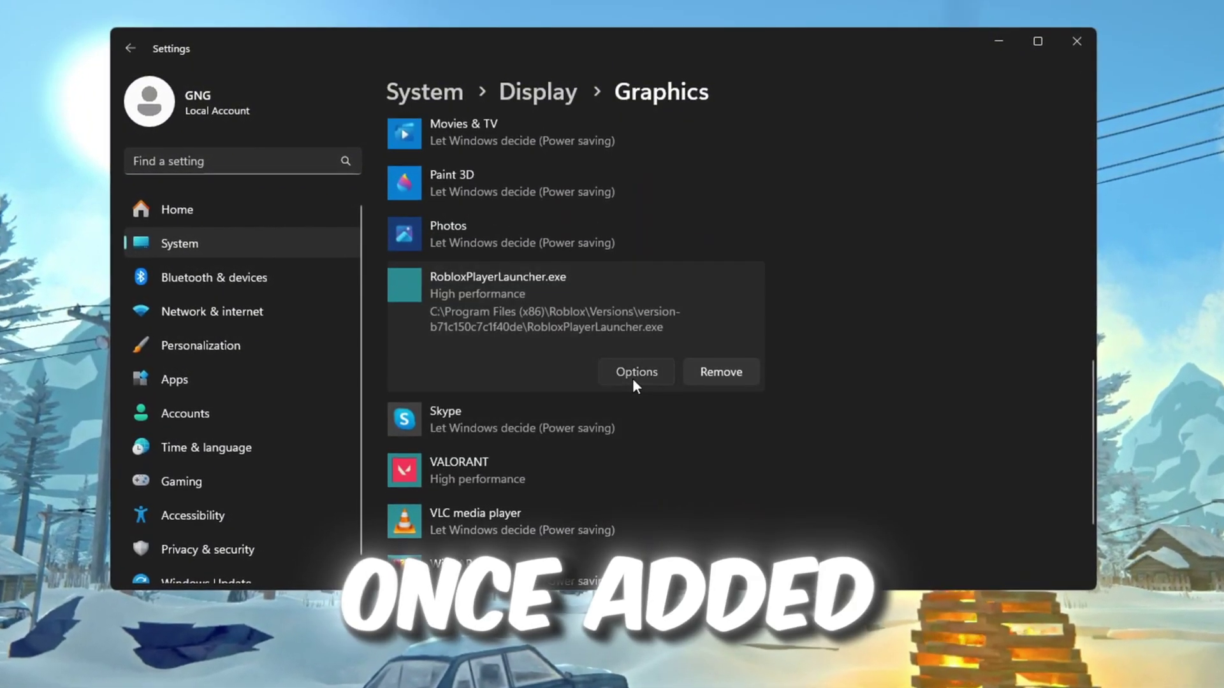
left_click(633, 378)
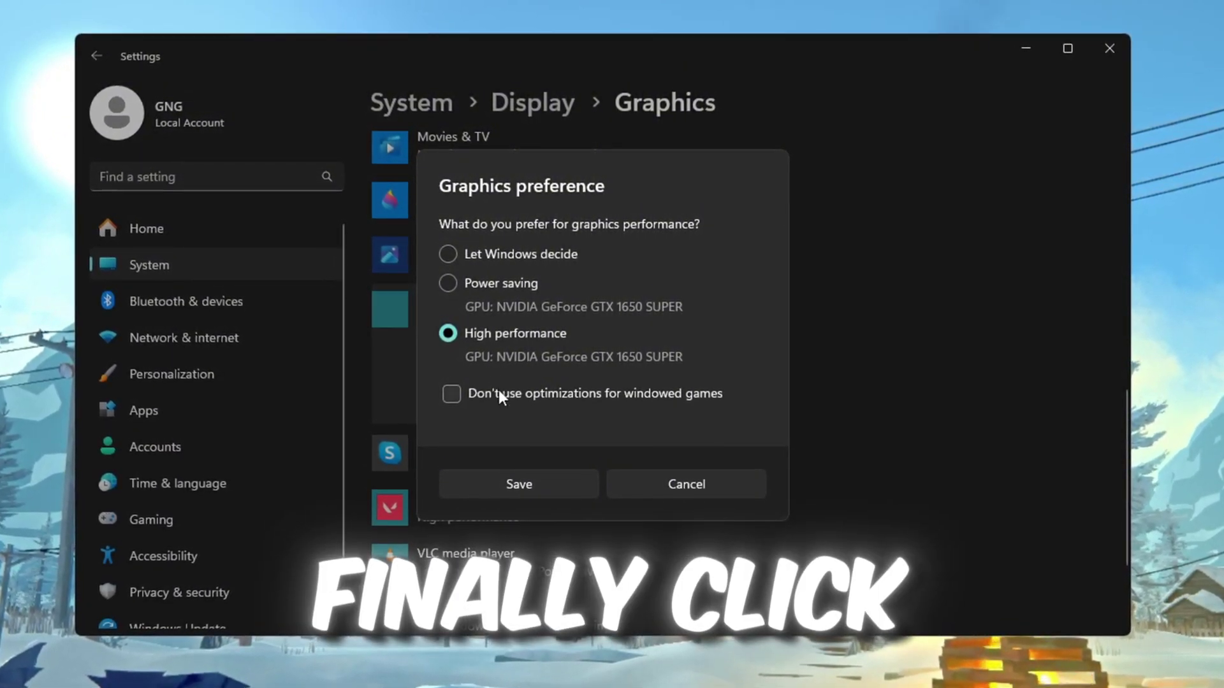
left_click(538, 488)
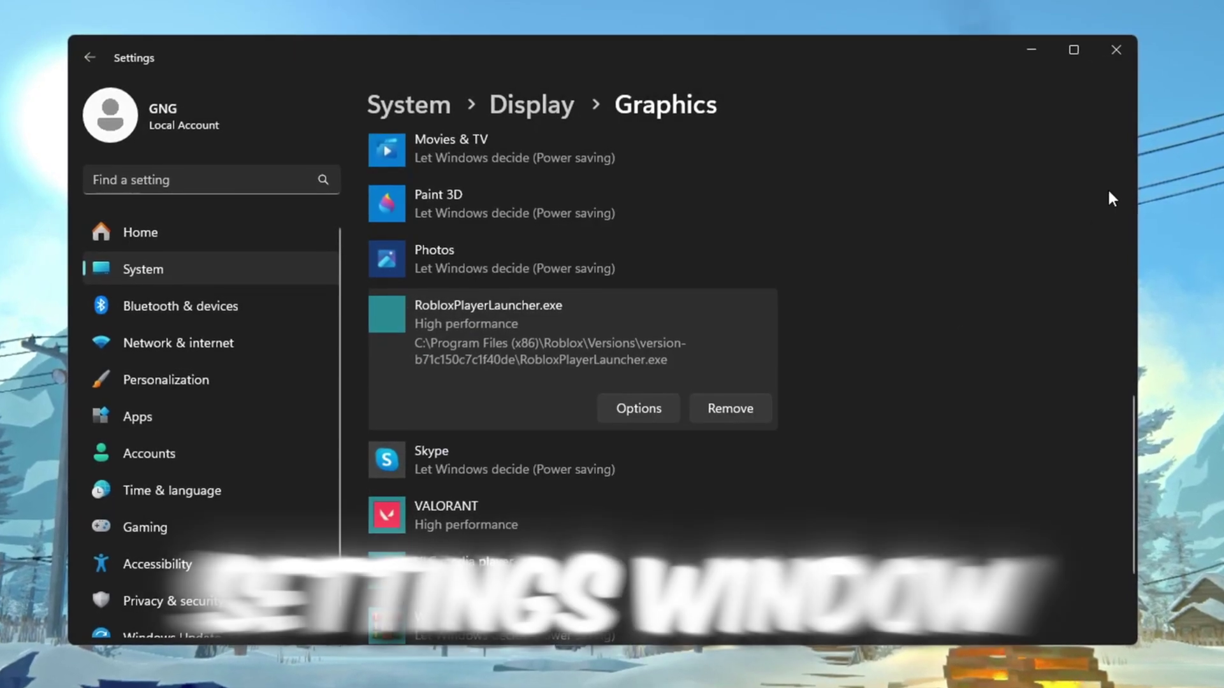
left_click(1127, 47)
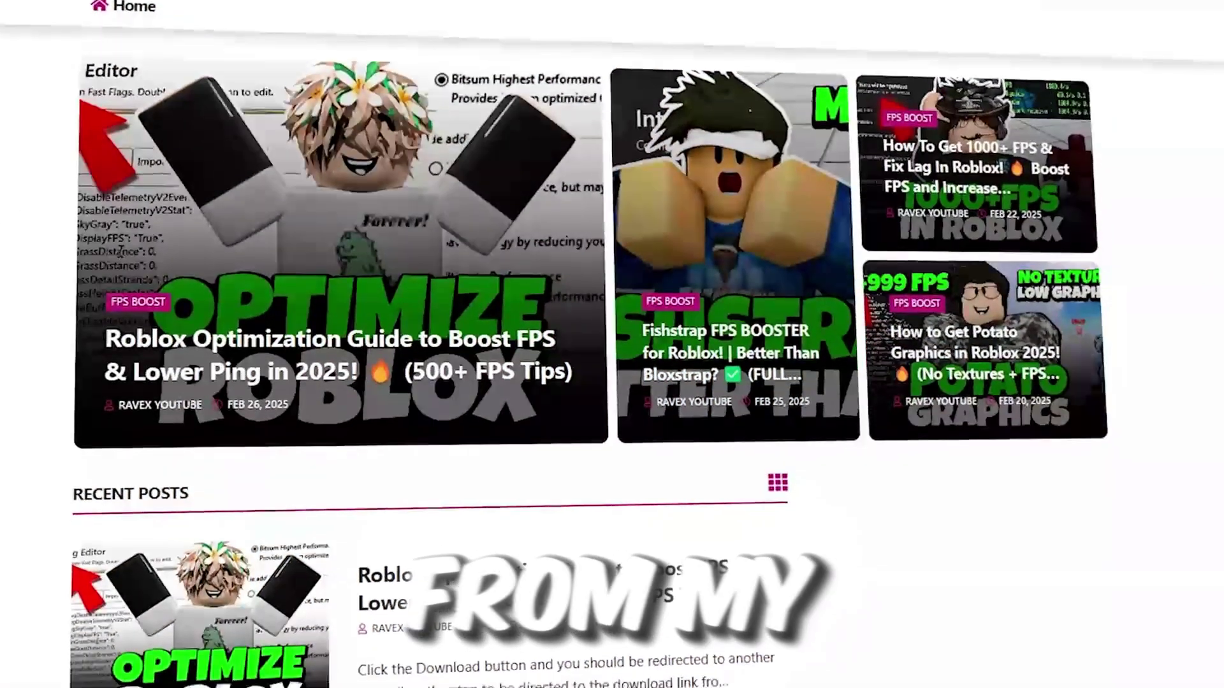
Open the 1-Registry Tweaks folder and box-select all seven .reg files.
scroll(324, 234, "down", 5)
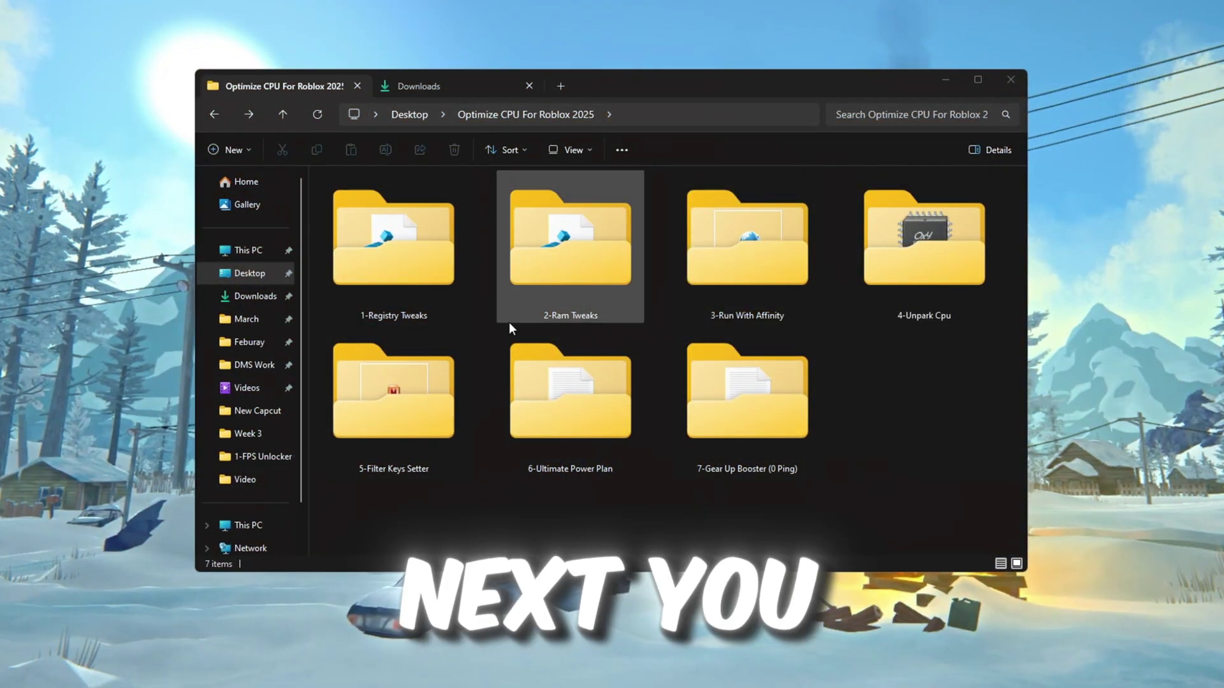
left_click(450, 265)
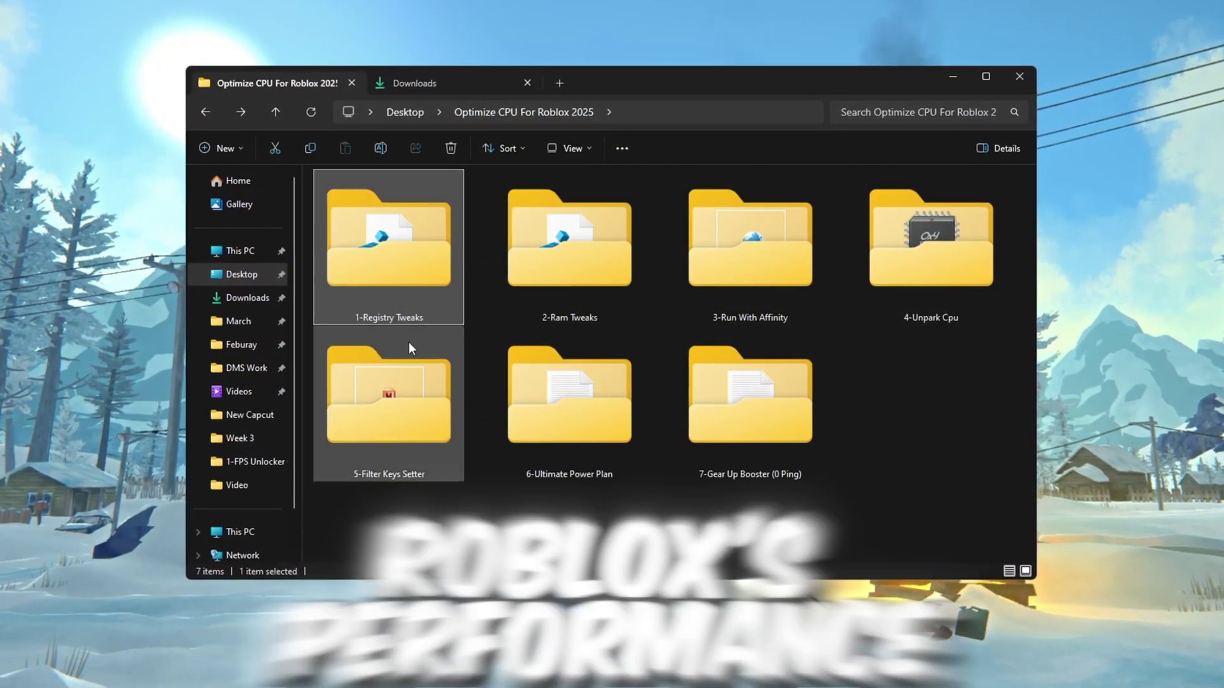
double_click(384, 239)
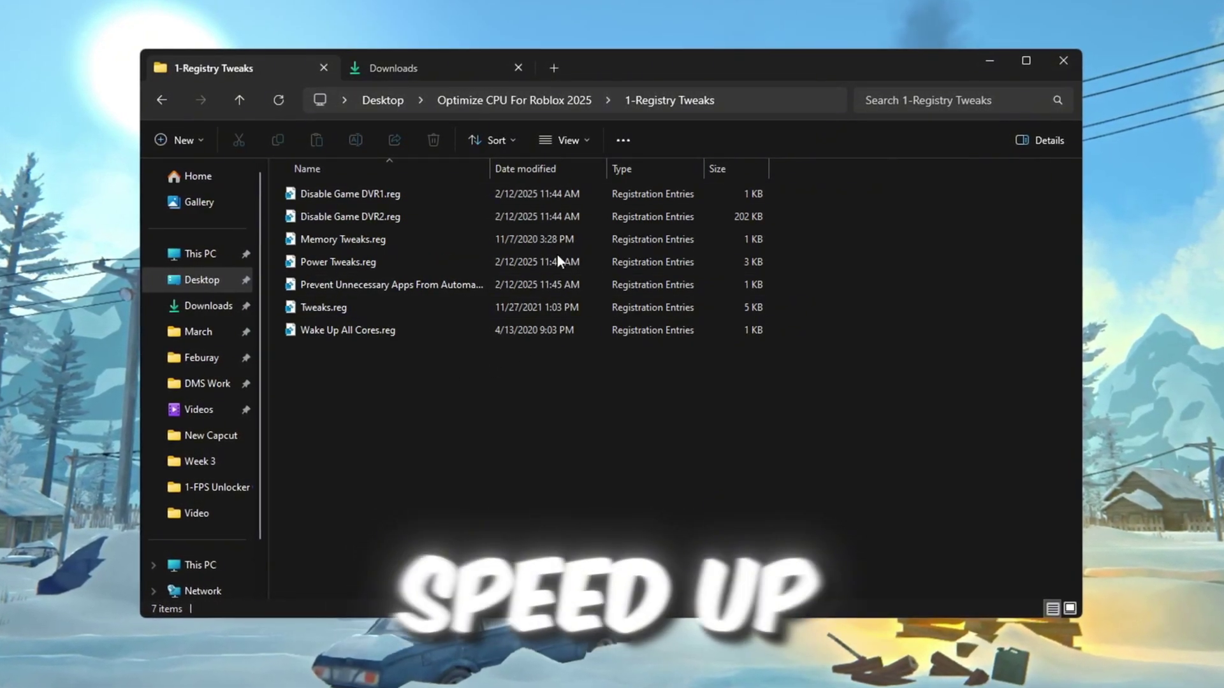
left_click_drag(378, 381, 549, 185)
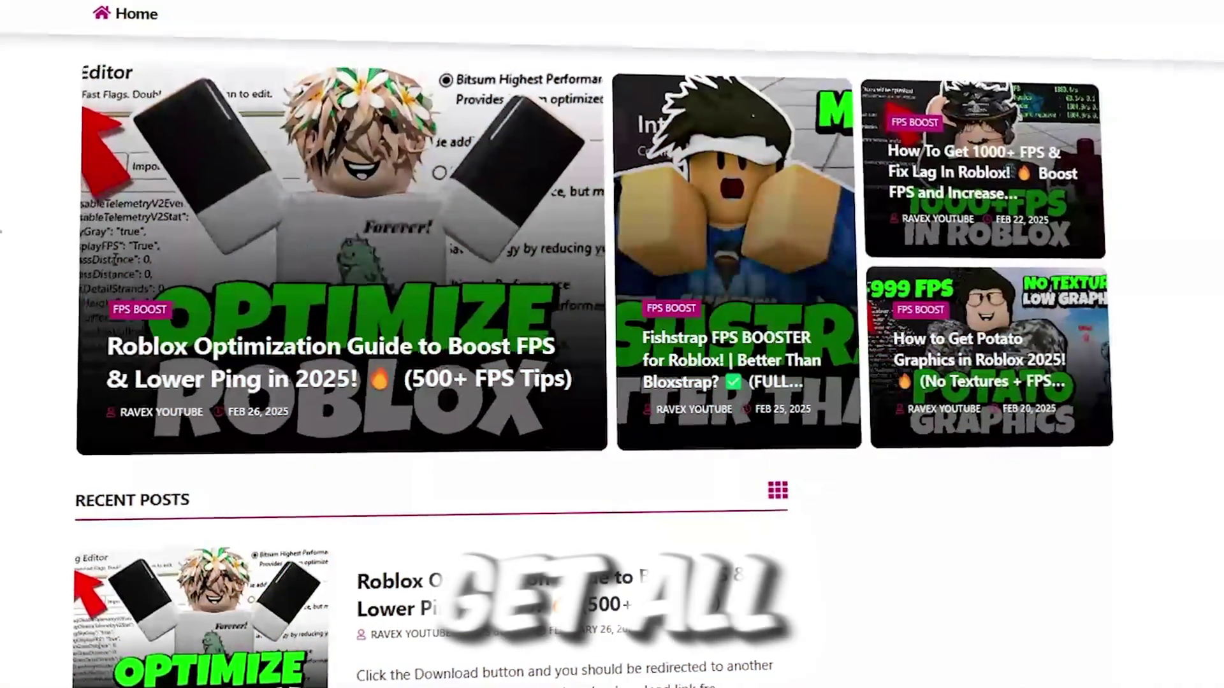
Open 2-Ram Tweaks, select its ten RAM files, then pick 16GB Ram.reg.
scroll(347, 241, "down", 4)
scroll(421, 382, "down", 2)
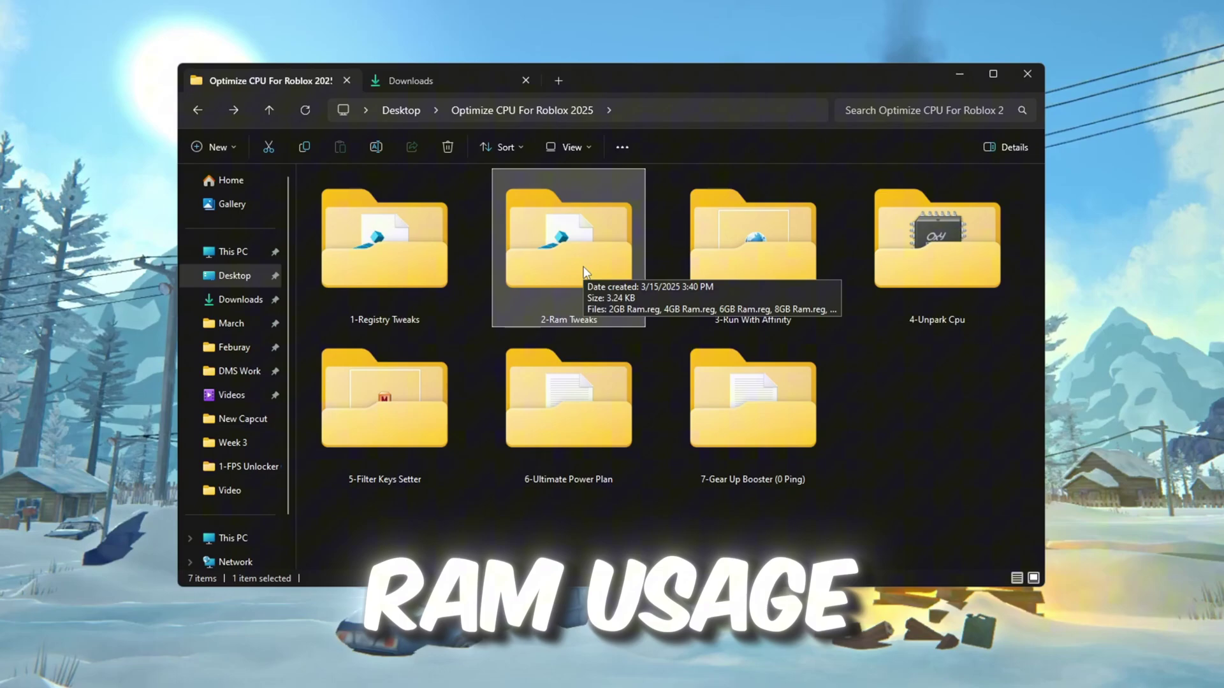
double_click(583, 267)
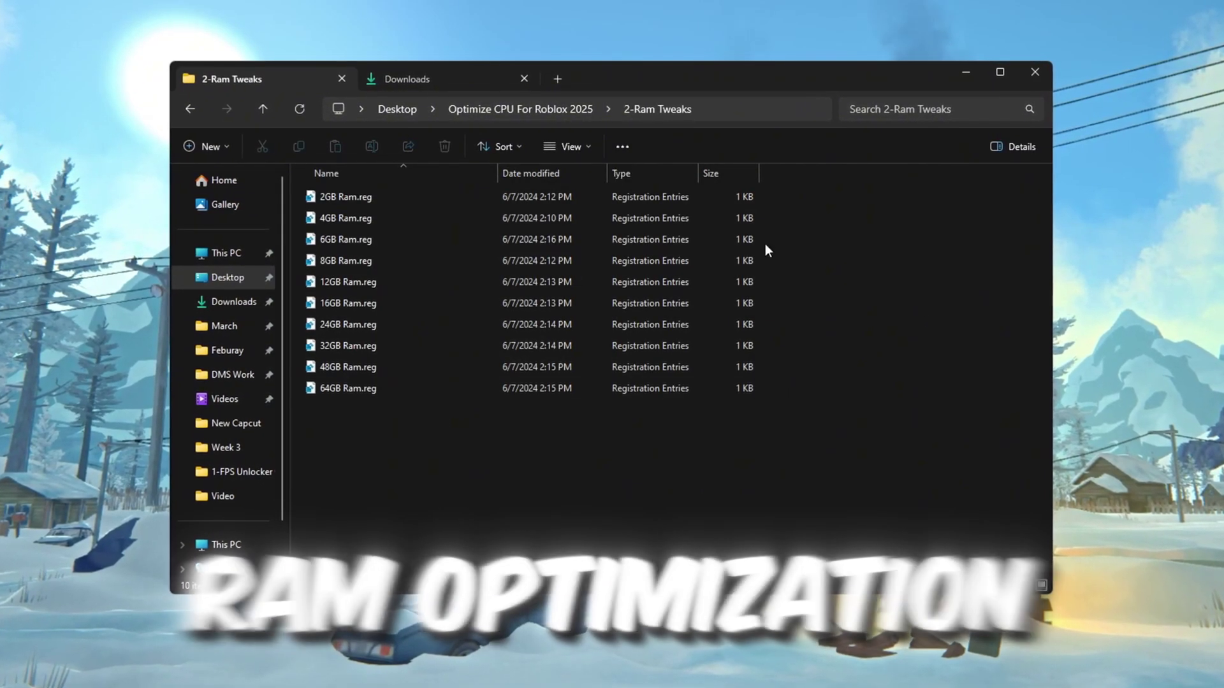
left_click_drag(500, 417, 621, 167)
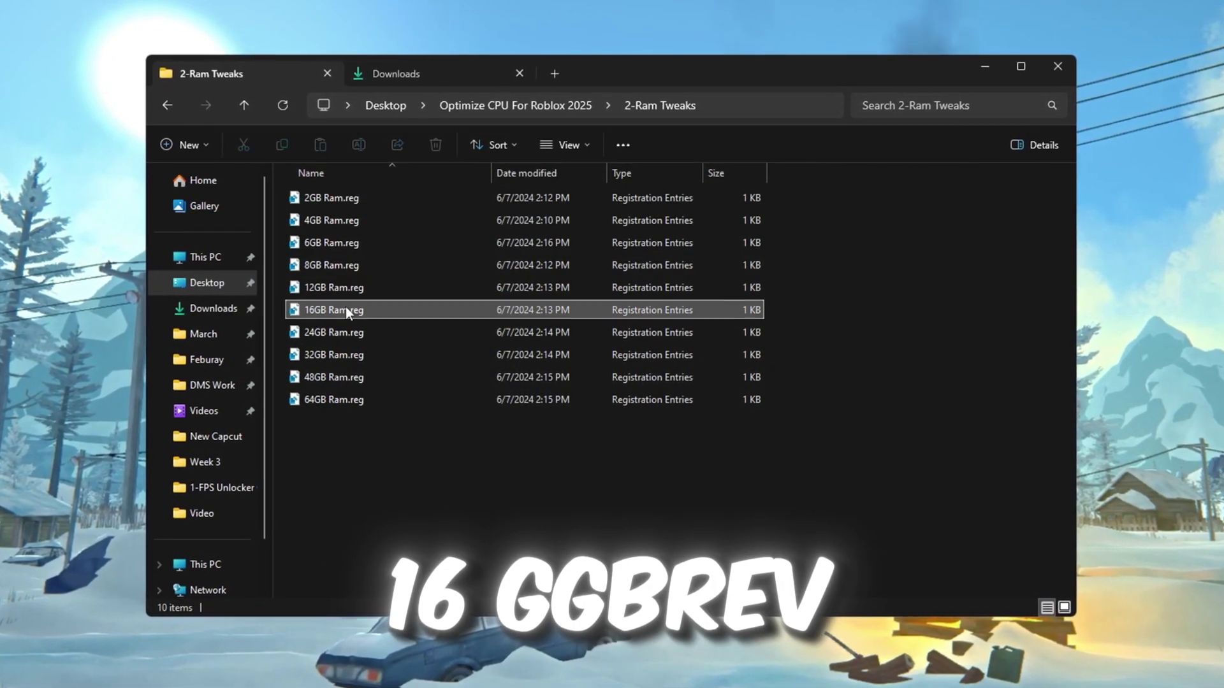
left_click(346, 311)
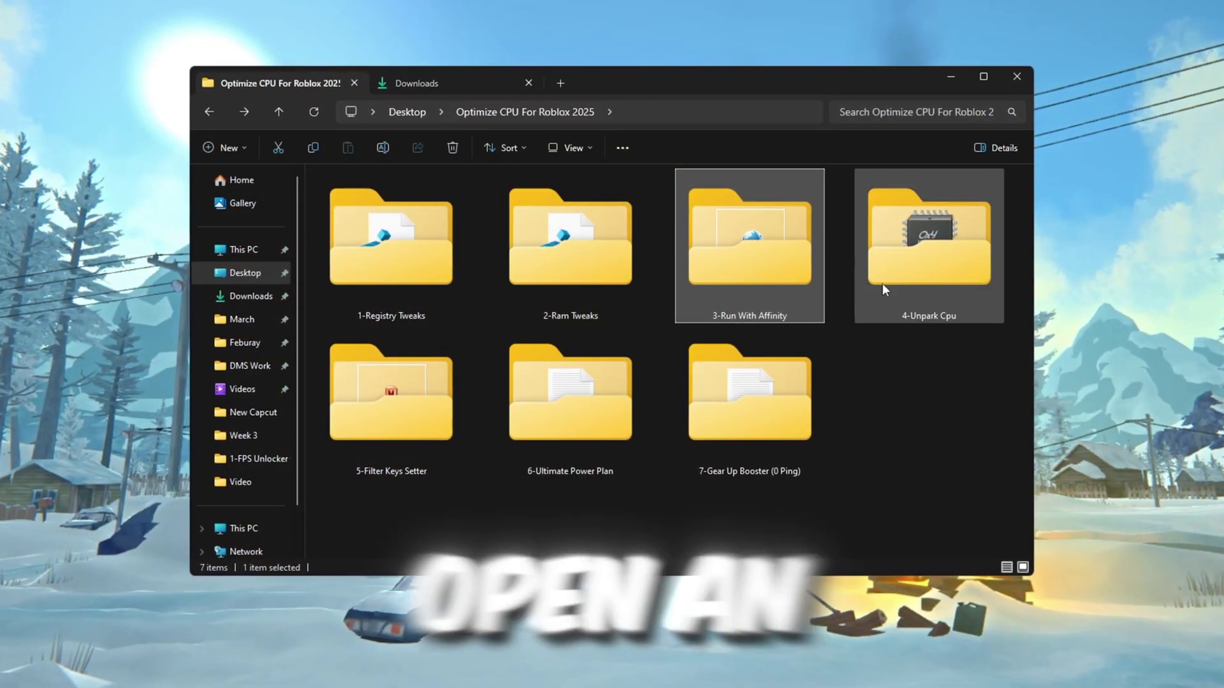
Open the 3-Run With Affinity folder and launch RunWithAffinity.exe.
double_click(754, 253)
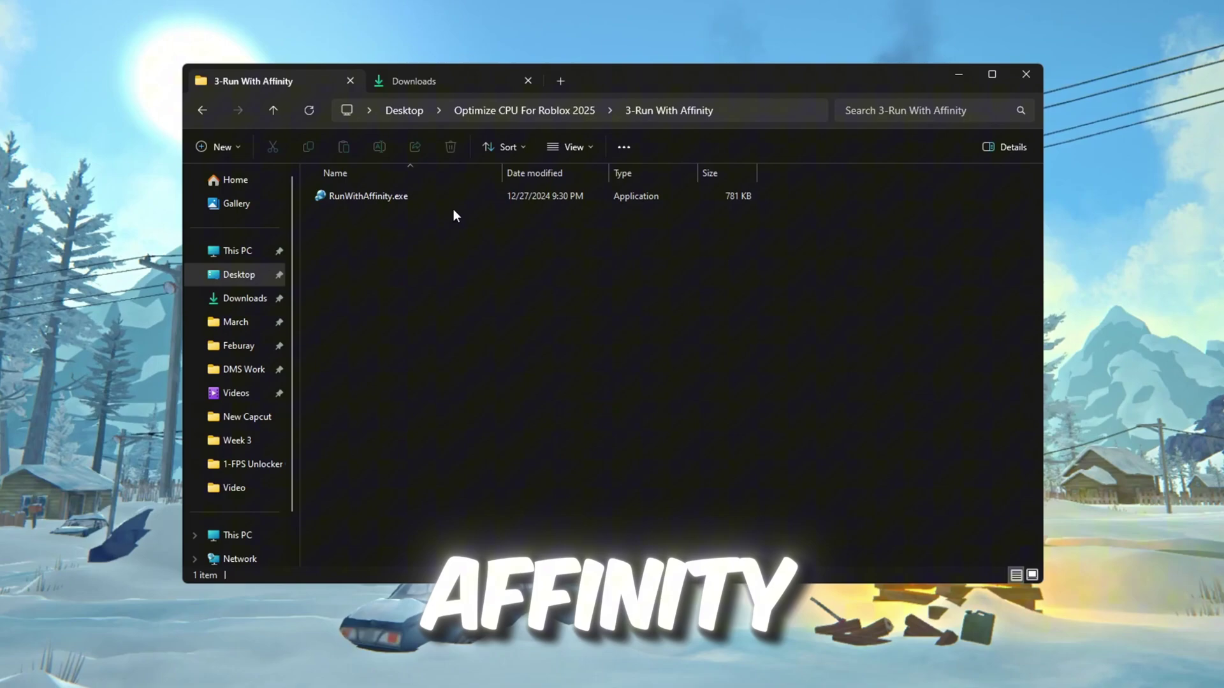
left_click(308, 198)
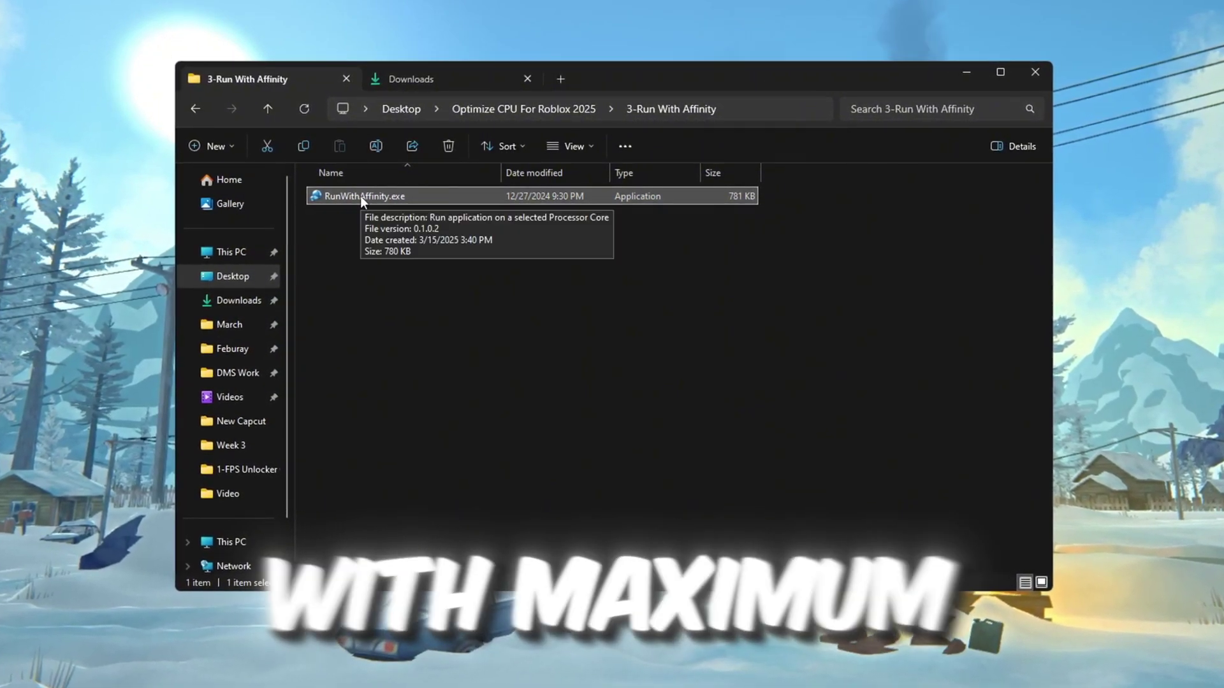
double_click(358, 197)
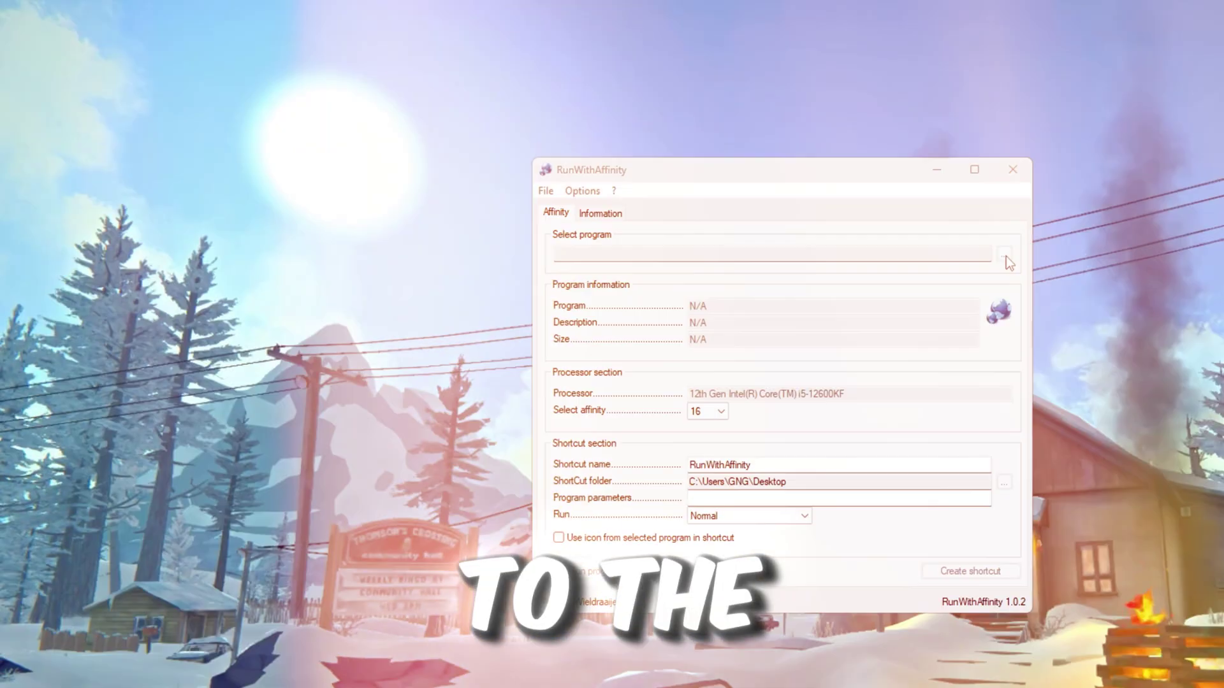
Target RobloxPlayerLauncher.exe in RunWithAffinity and keep the affinity at 16.
left_click(1006, 258)
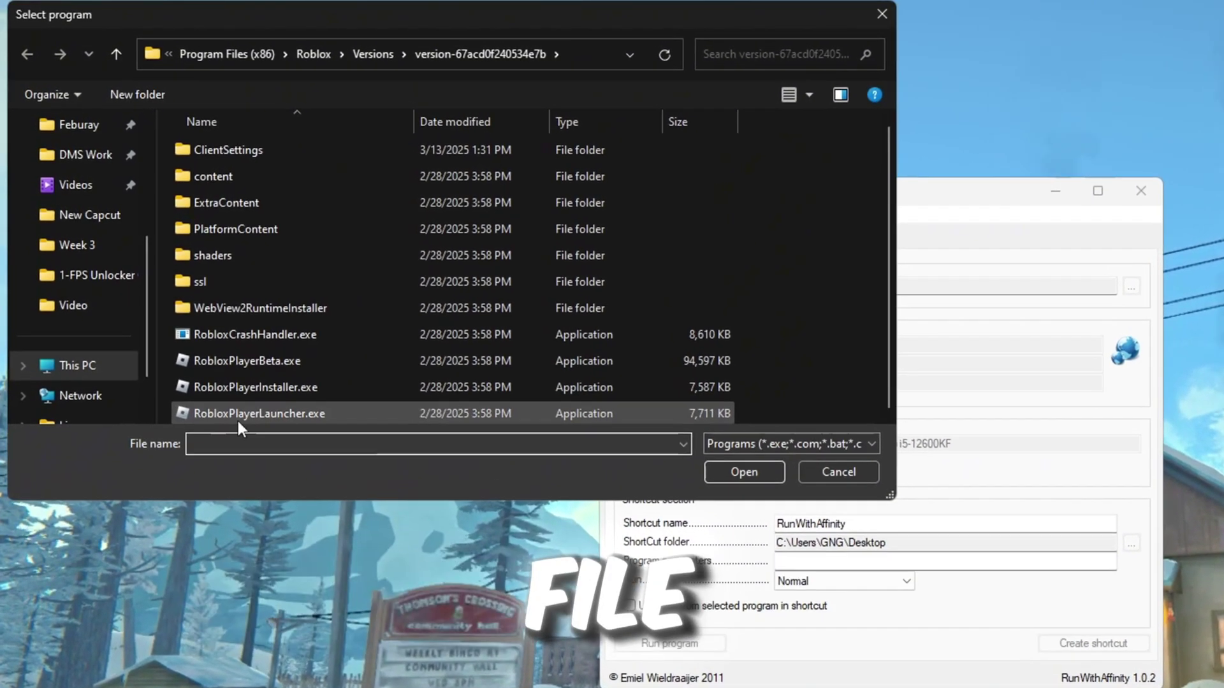
left_click(252, 402)
key("Return")
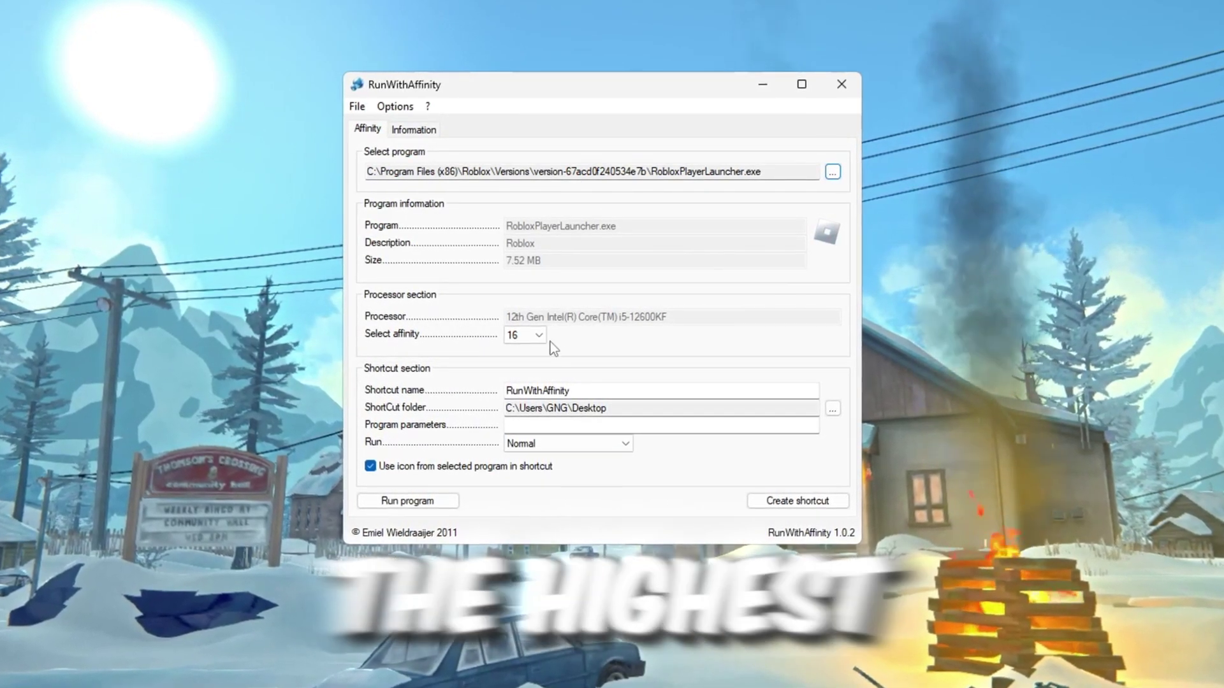
left_click(538, 336)
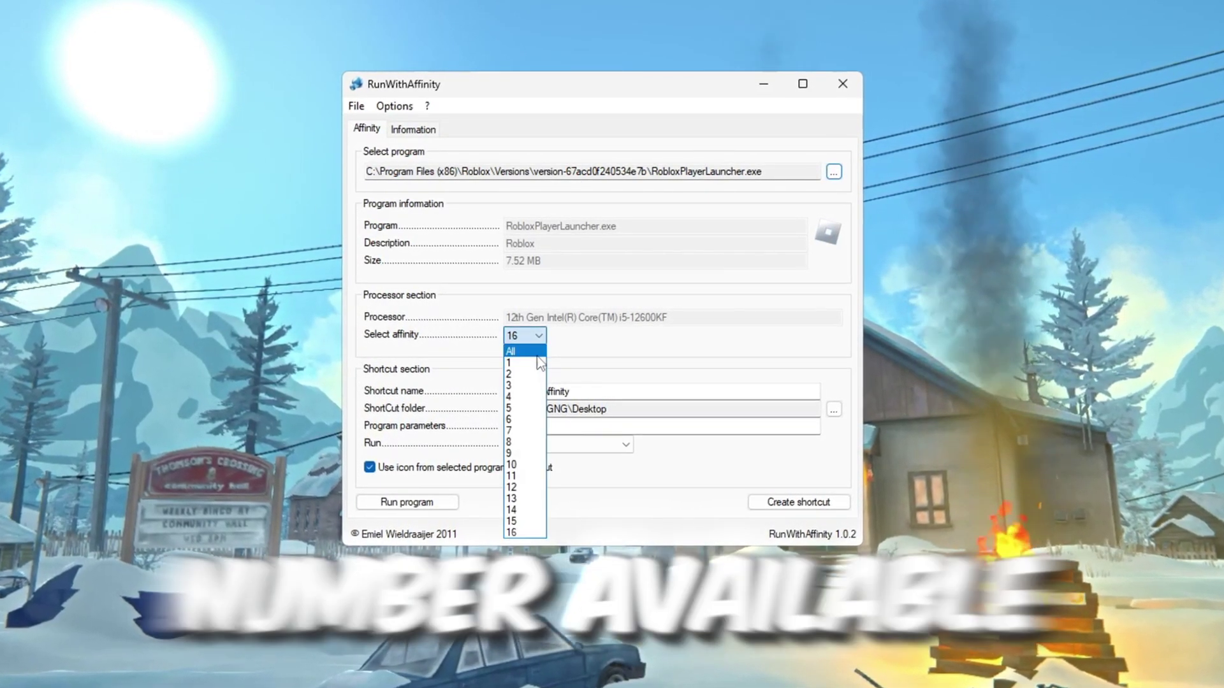
left_click(515, 531)
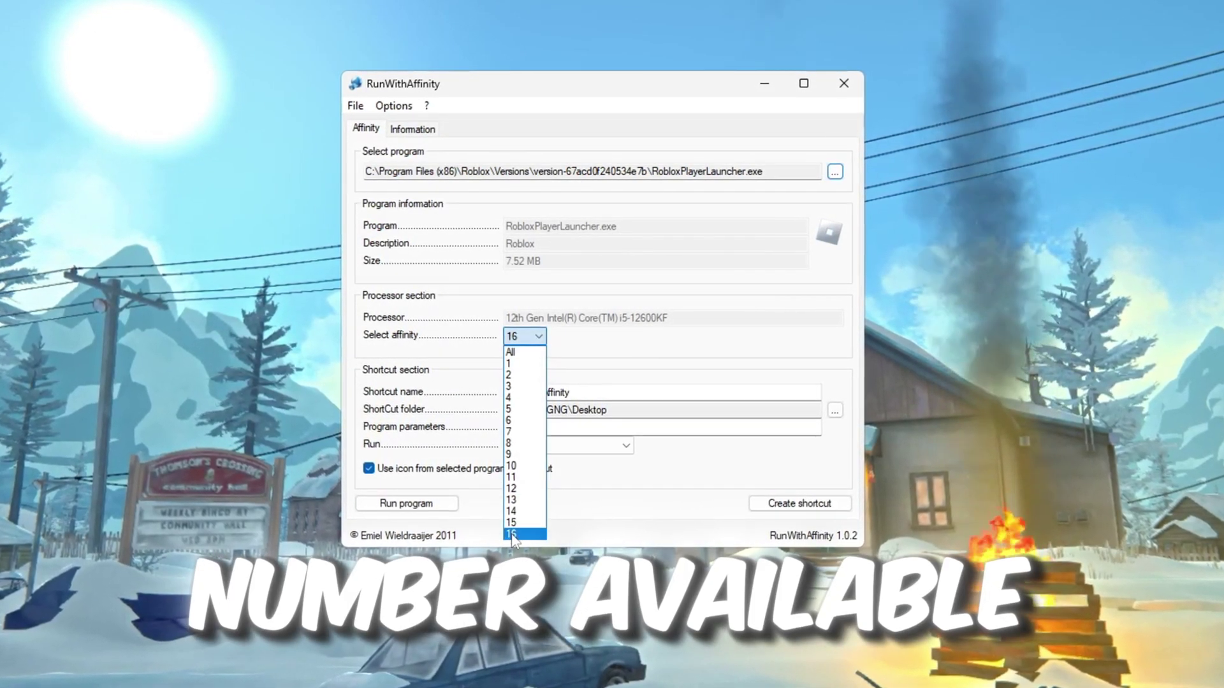
left_click(614, 391)
type("High Perf")
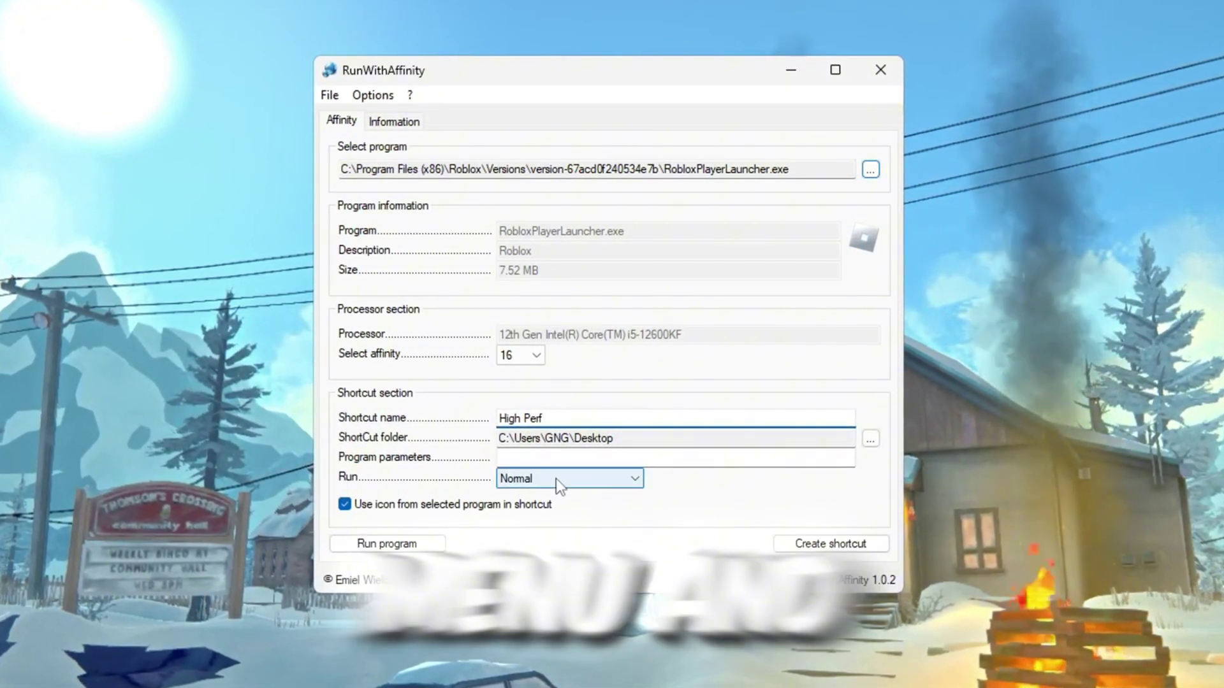
Set Run to Maximized, create the High Perf desktop shortcut, and dismiss the confirmation.
left_click(556, 479)
left_click(541, 522)
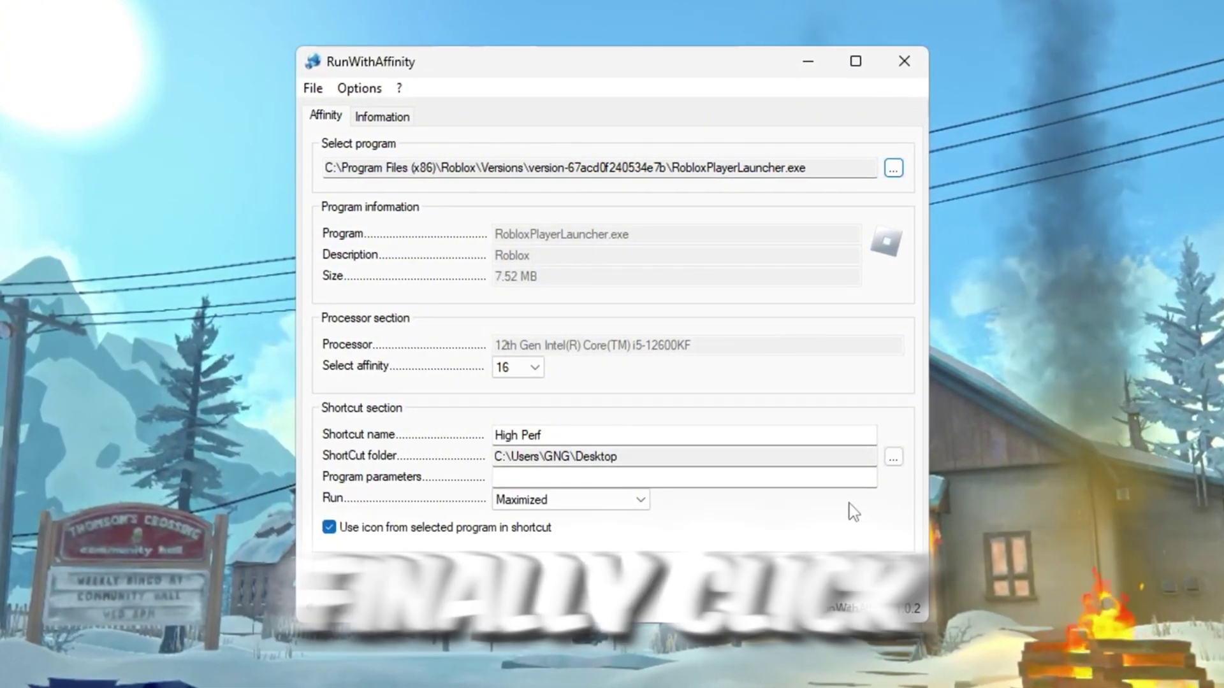
left_click(871, 573)
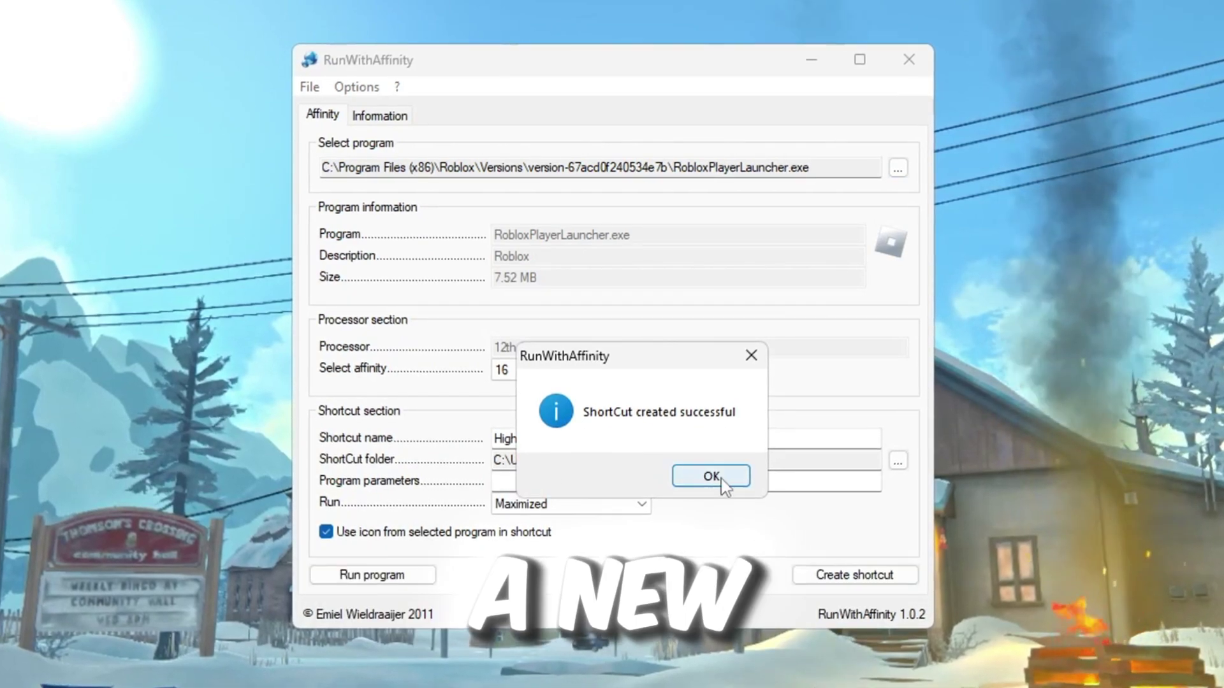
left_click(726, 490)
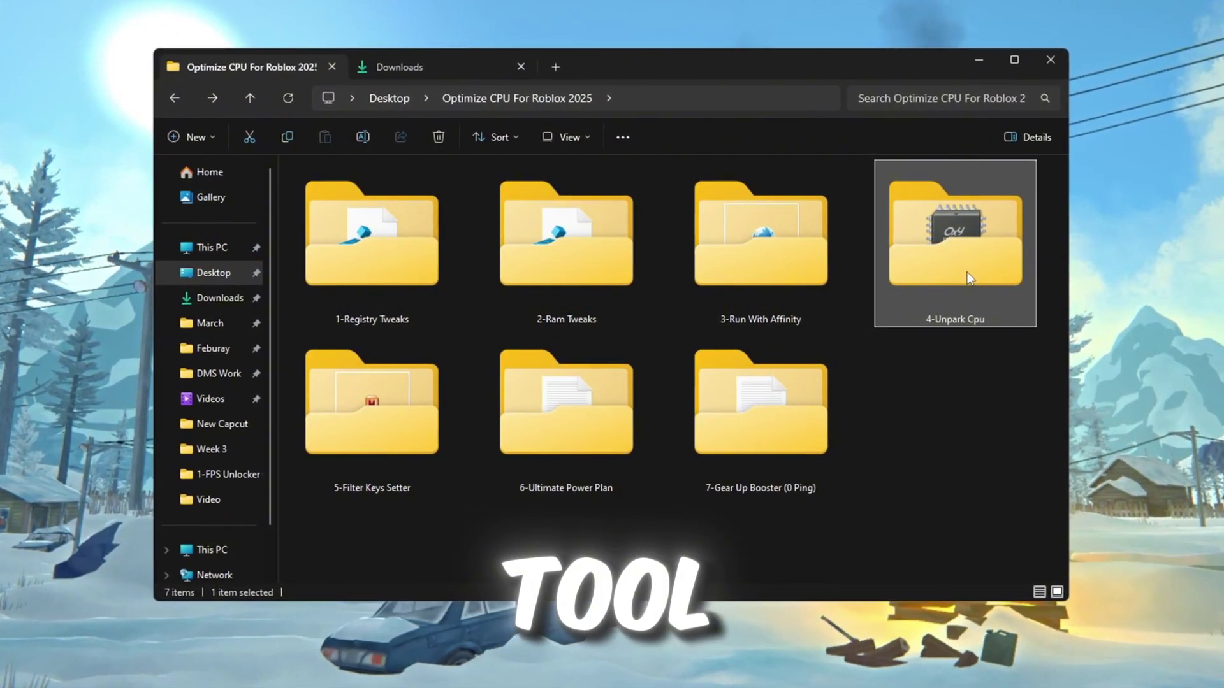
Open the 4-Unpark Cpu folder and run UnparkCpu.exe as administrator.
double_click(969, 278)
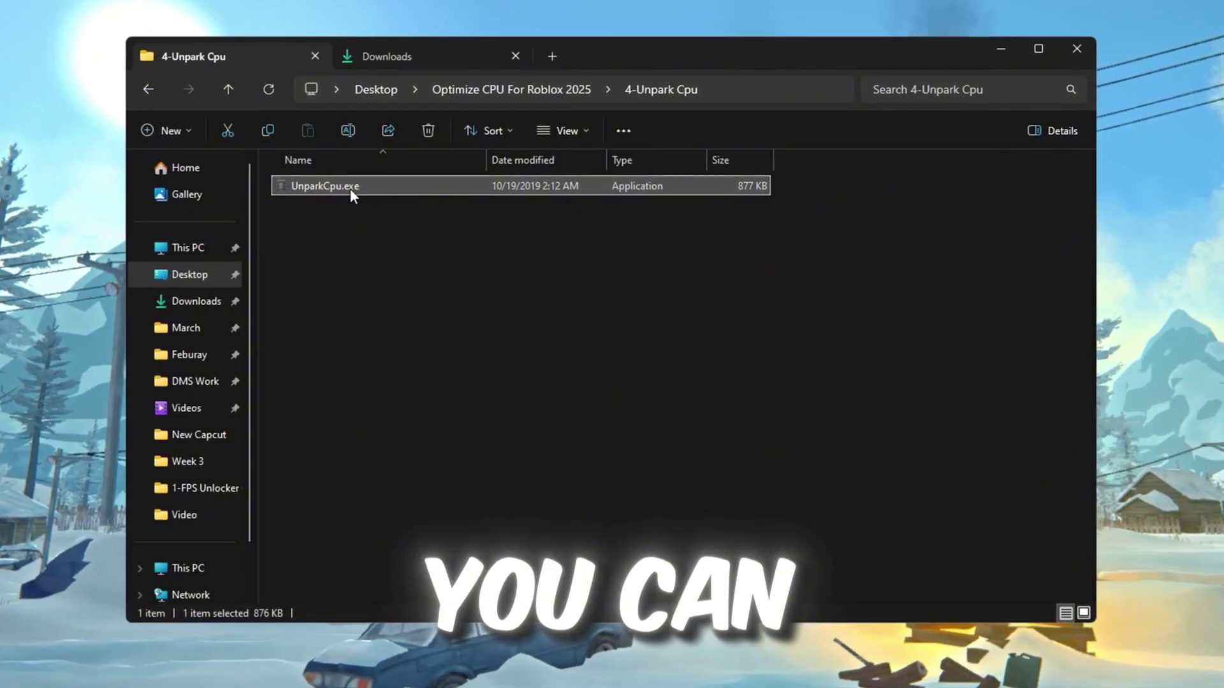
right_click(369, 185)
left_click(465, 292)
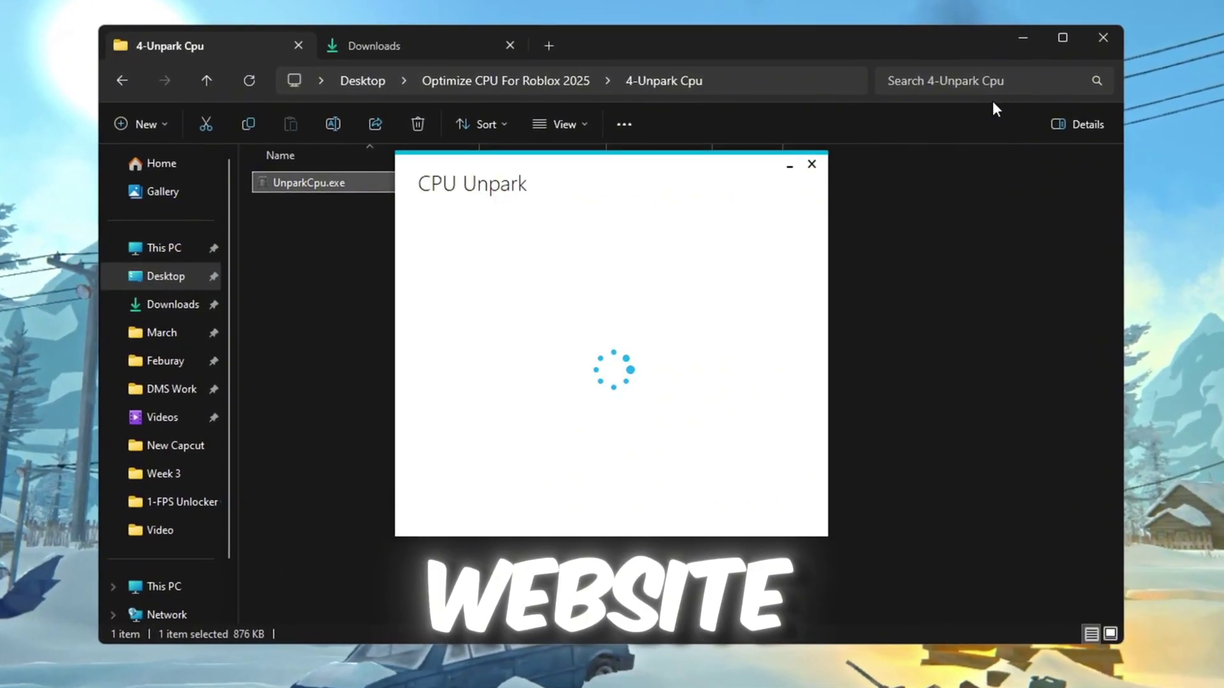
left_click(1023, 37)
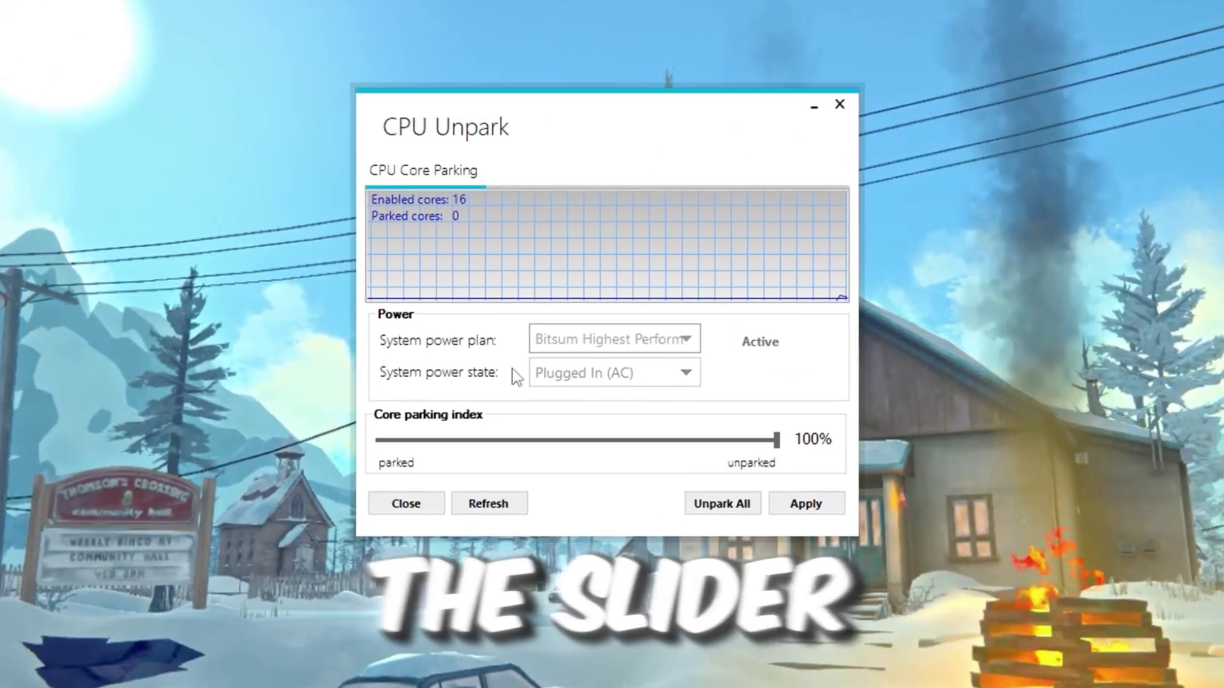
Set the core parking index to 100%, unpark all 16 cores, and apply the changes.
mouse_move(779, 438)
left_mouse_down()
mouse_move(653, 459)
mouse_move(711, 448)
left_mouse_up()
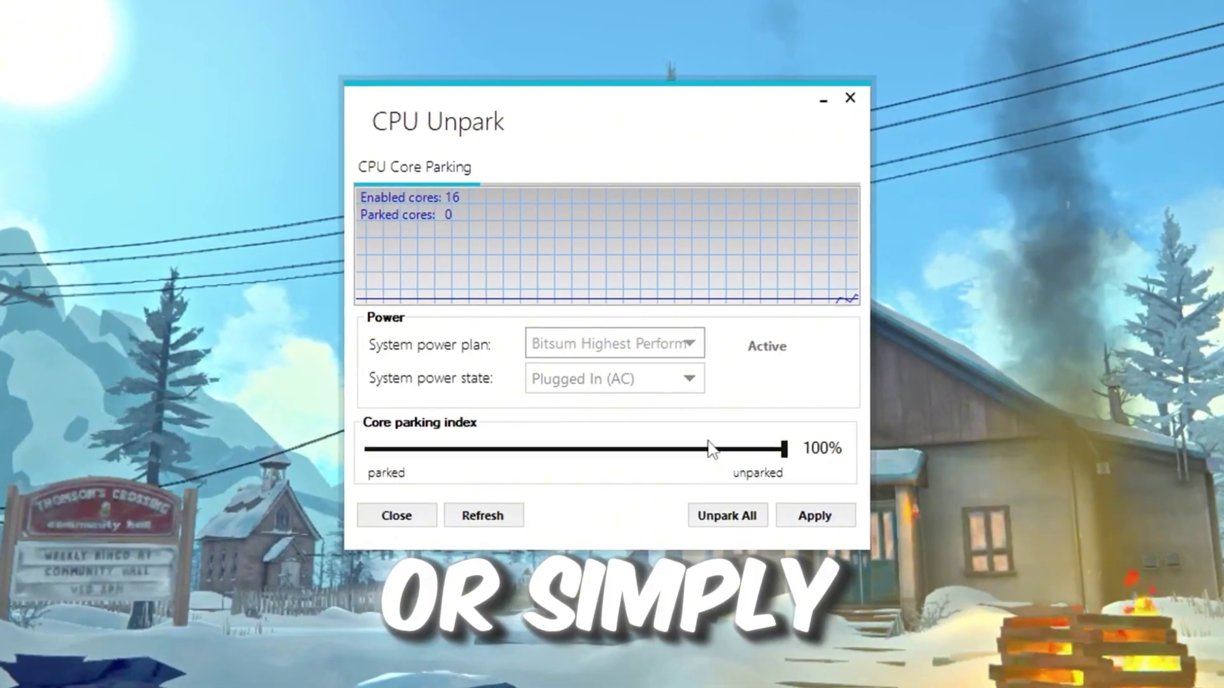
left_click(727, 516)
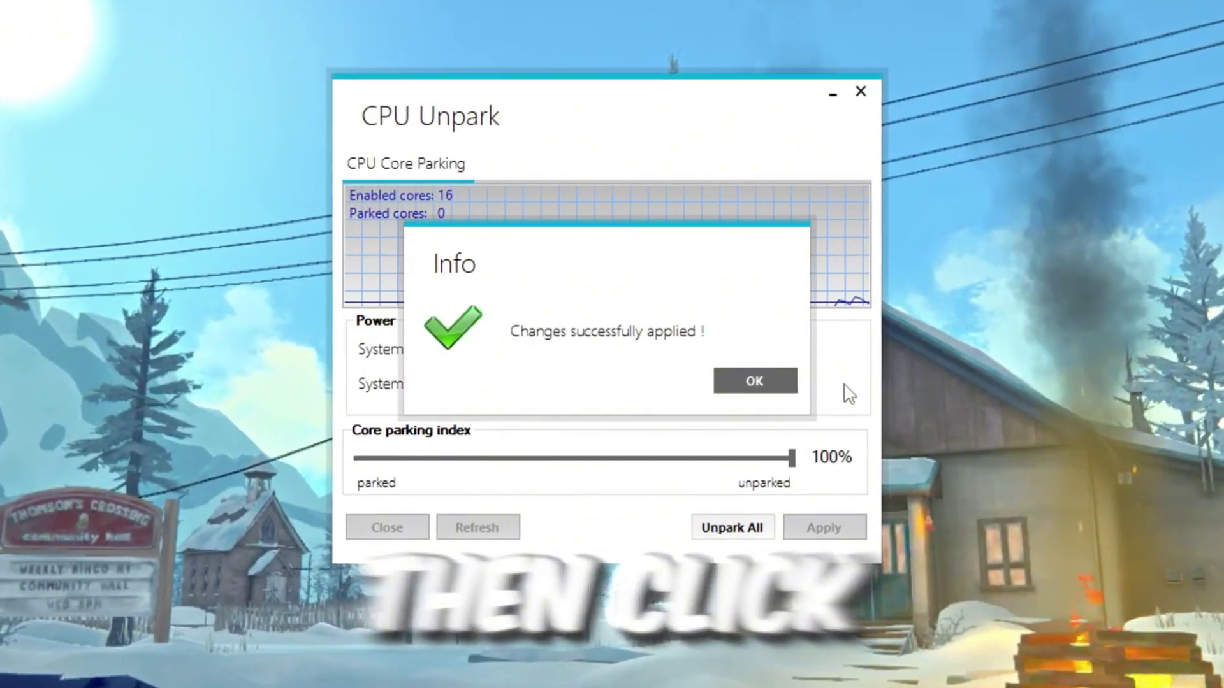
left_click(754, 381)
left_click(820, 529)
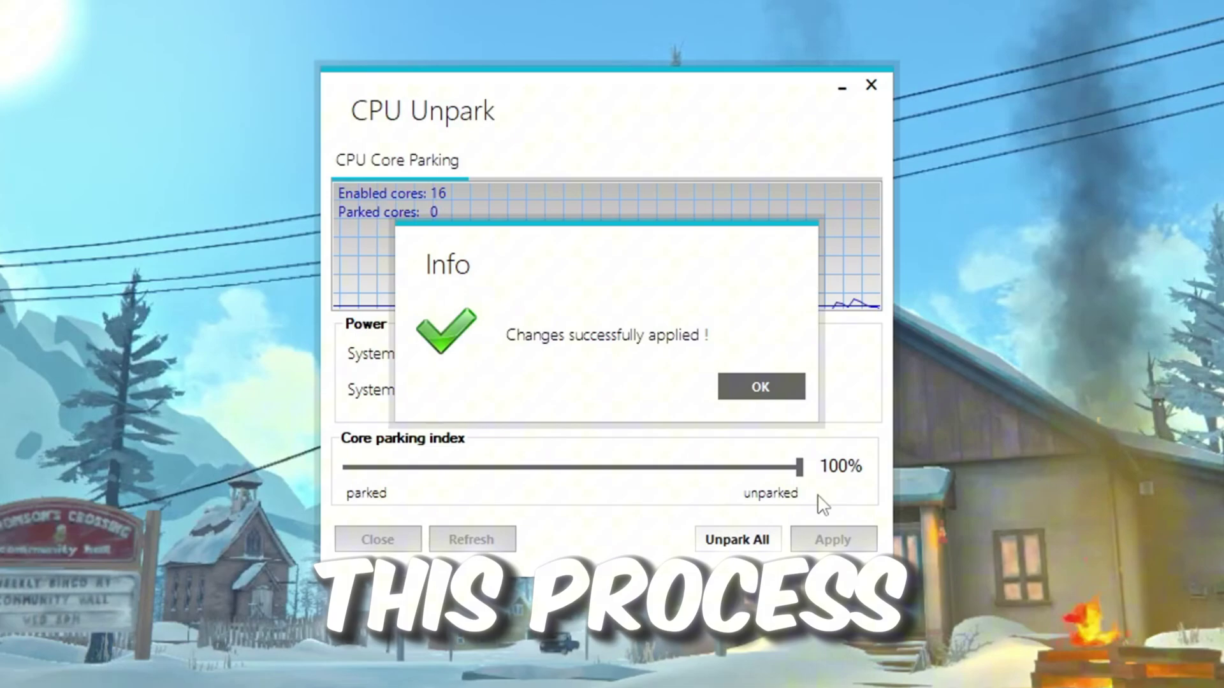
key("Return")
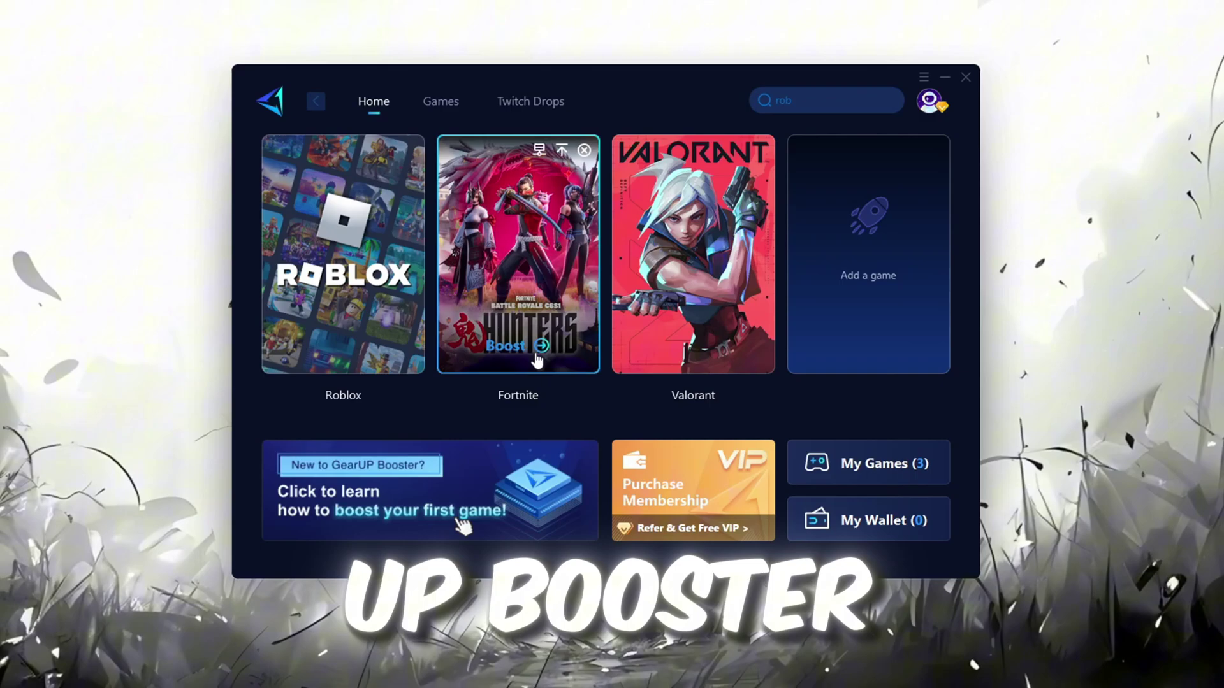
mouse_move(696, 254)
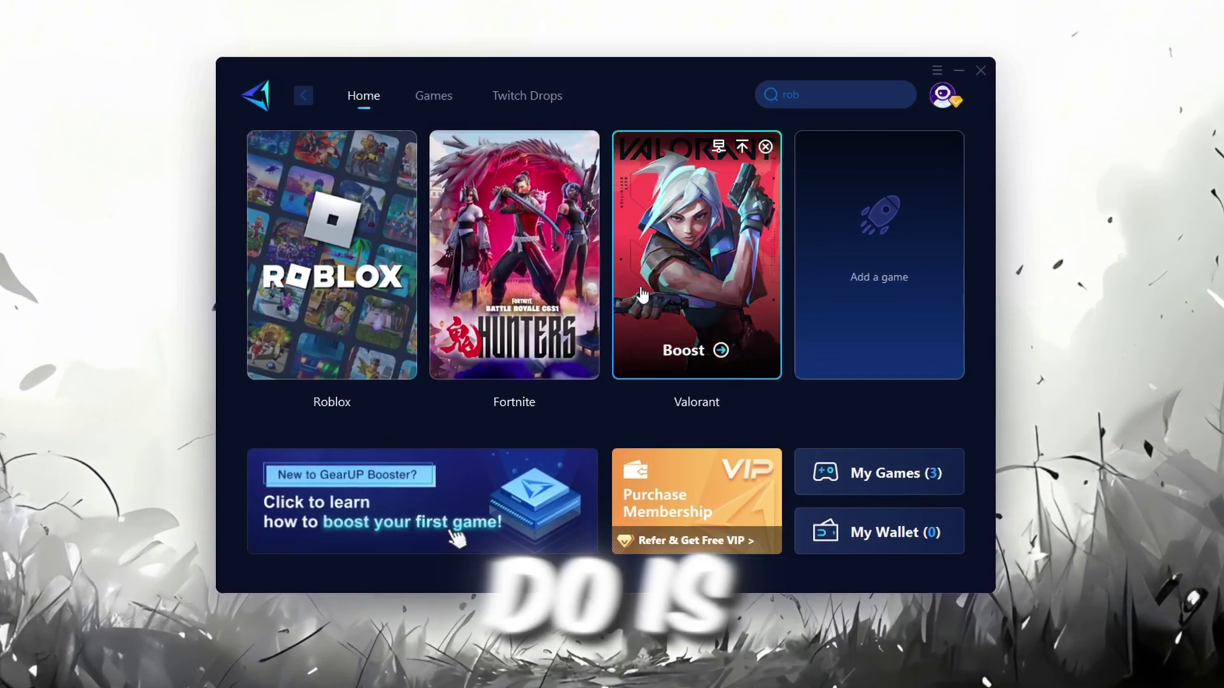
Look over the profile and Games list, then boost Roblox from the Home page.
left_click(950, 94)
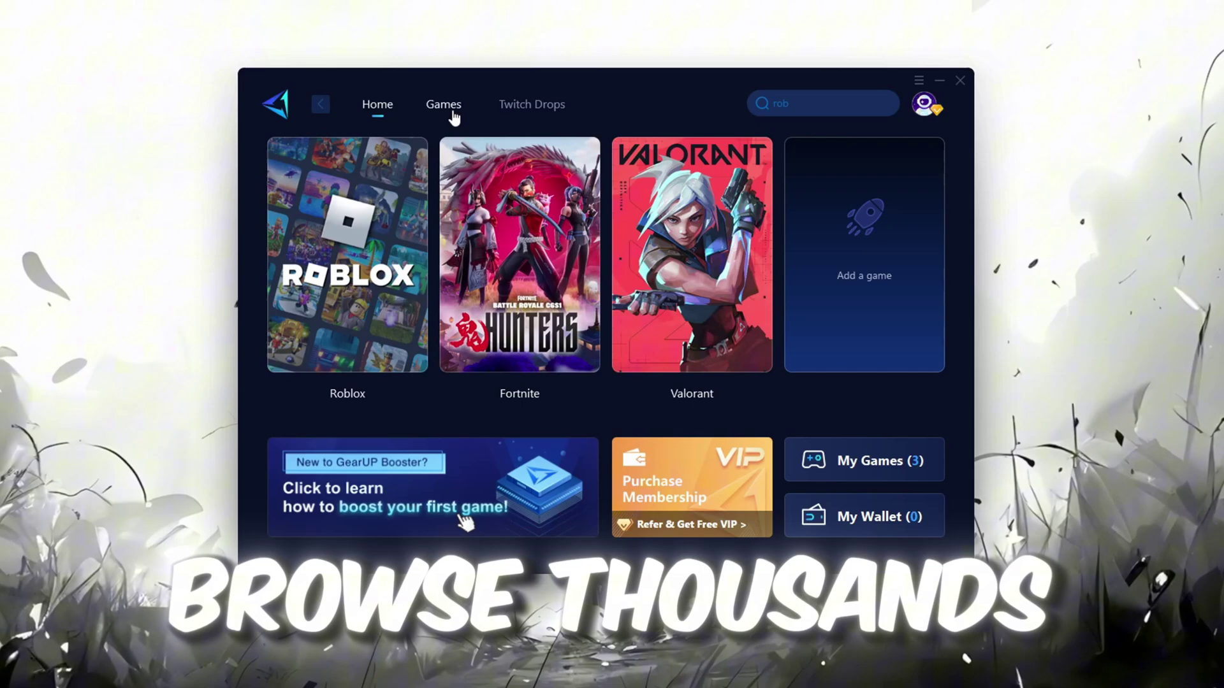
left_click(445, 105)
scroll(592, 331, "down", 5)
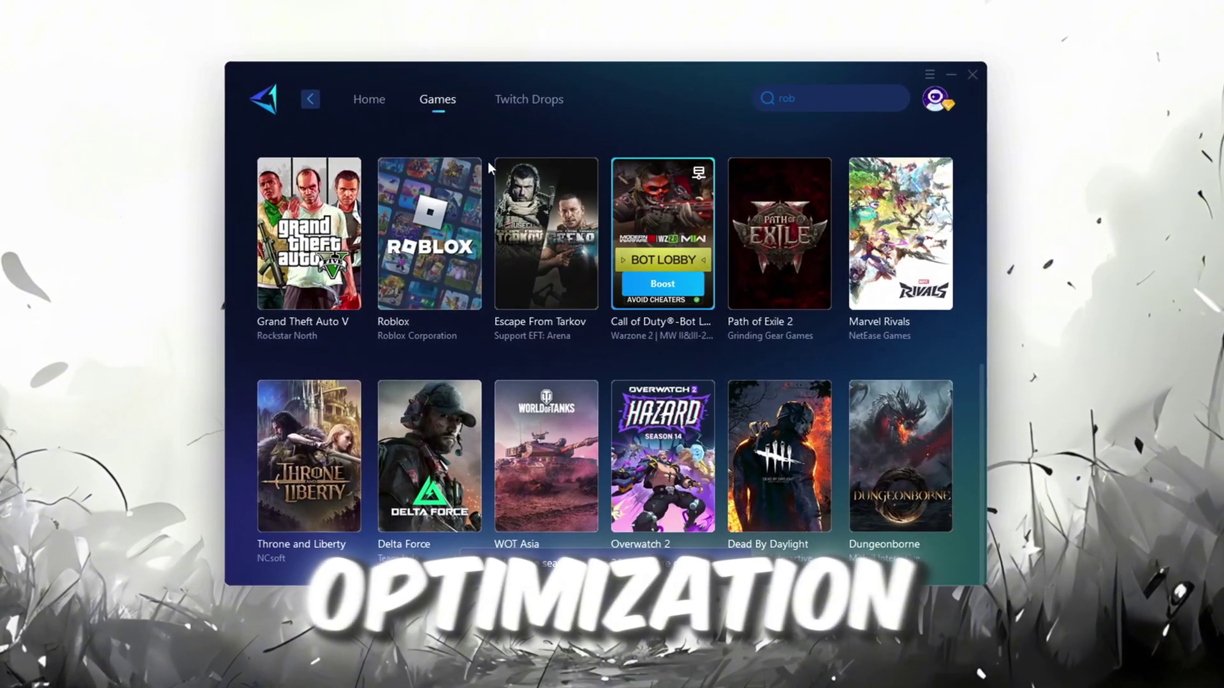
scroll(488, 162, "up", 5)
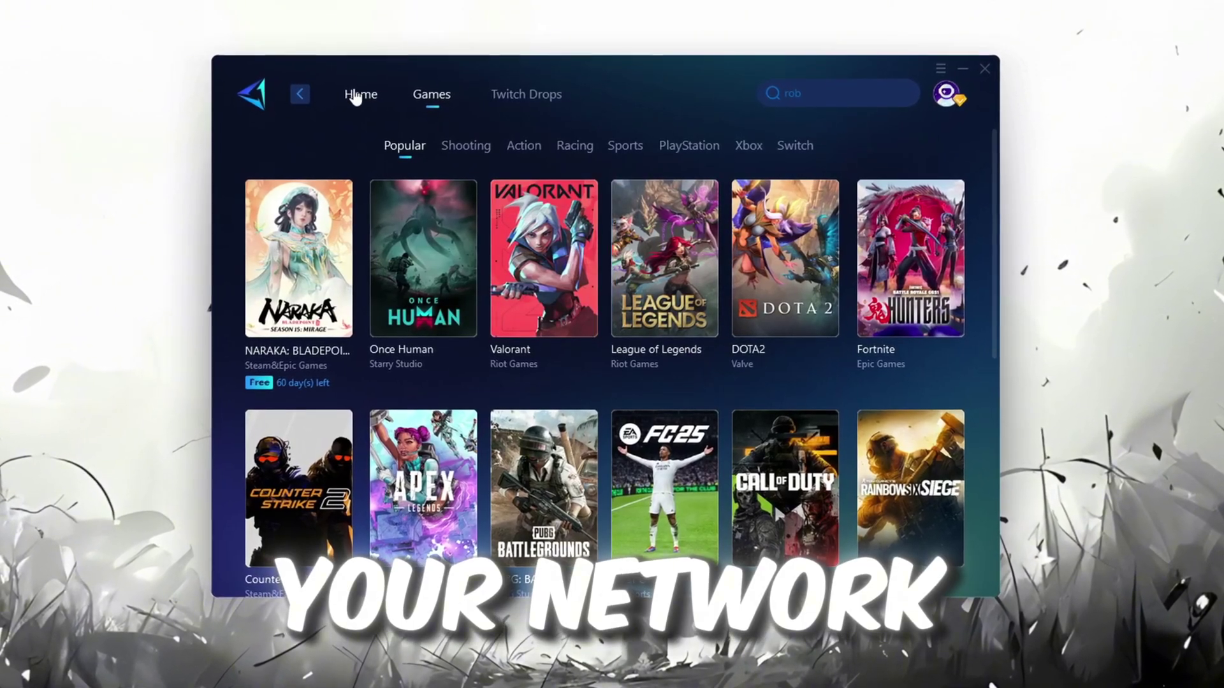
left_click(362, 95)
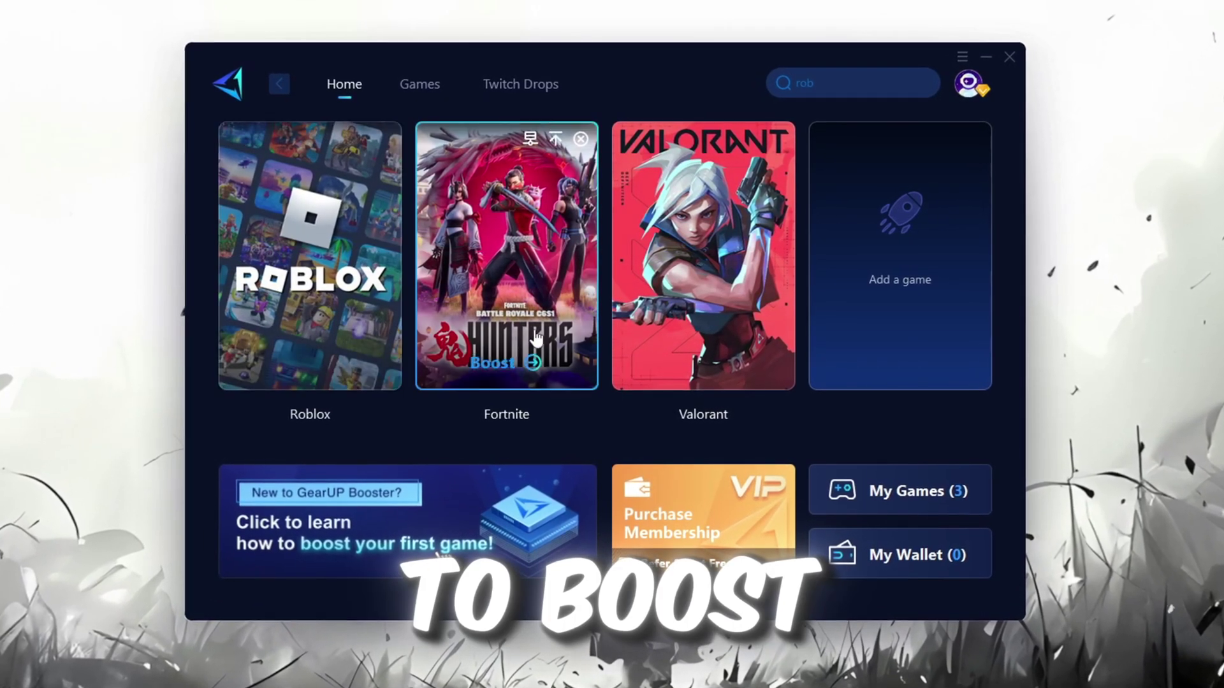
mouse_move(300, 256)
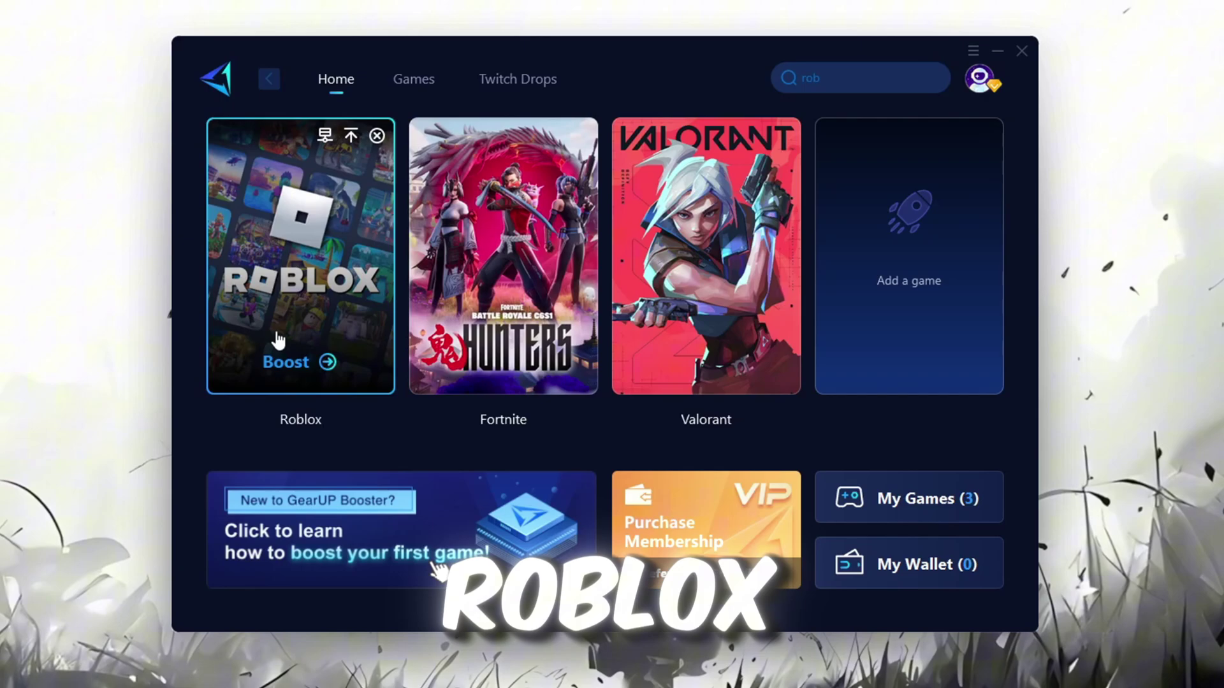
left_click(324, 364)
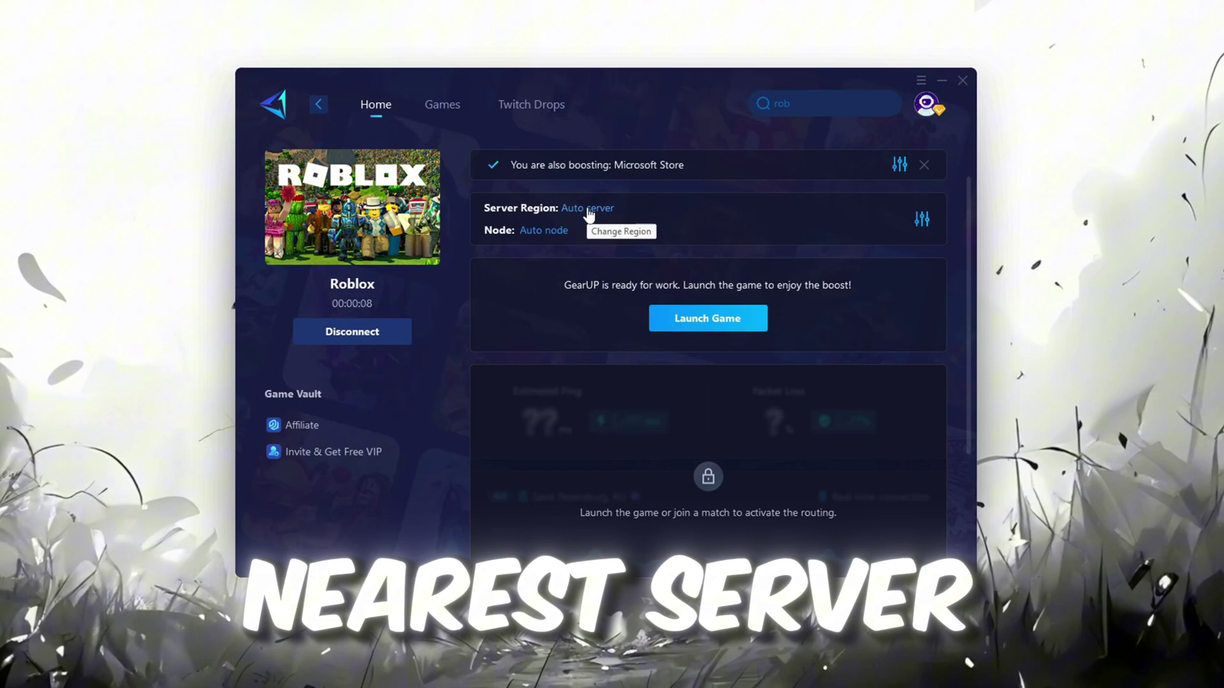
Keep the automatic server region and node for Roblox, then close GearUp Booster.
left_click(587, 209)
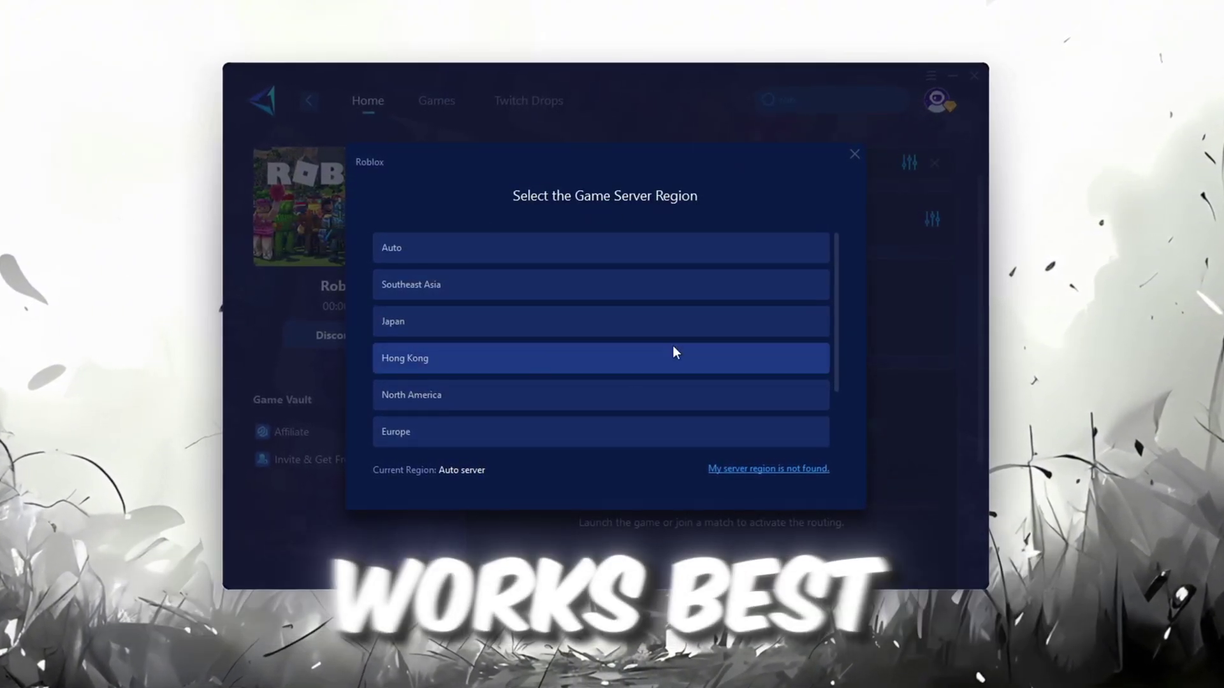
scroll(562, 301, "down", 1)
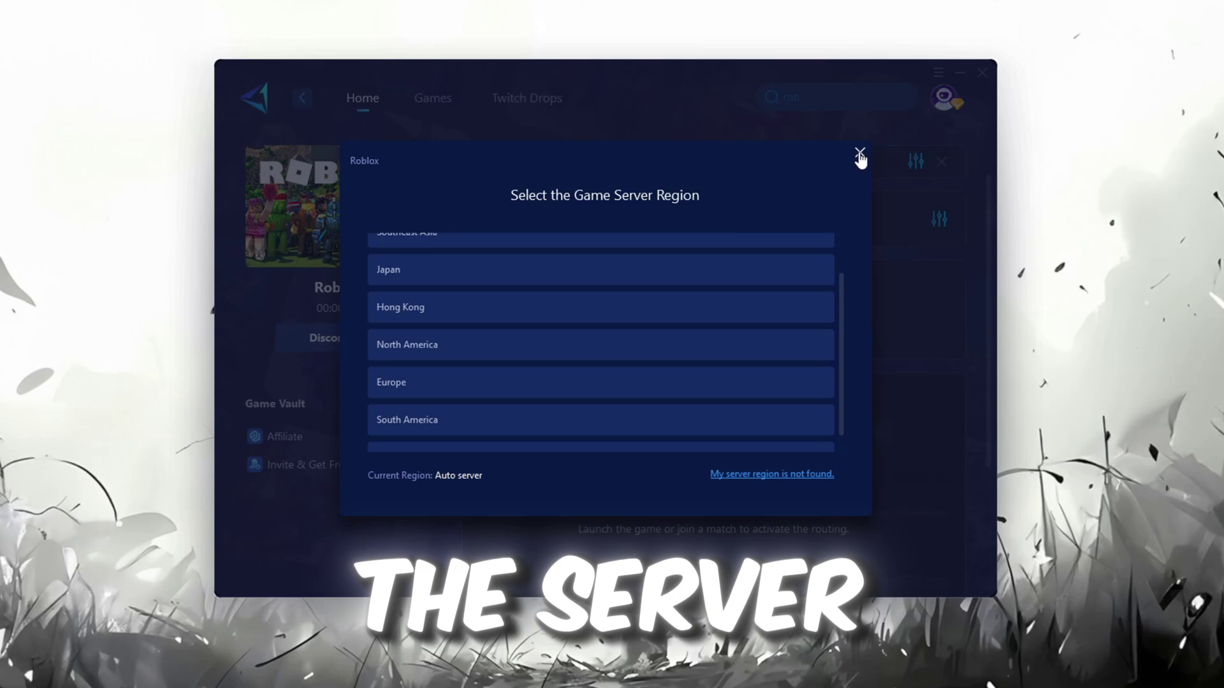
left_click(859, 154)
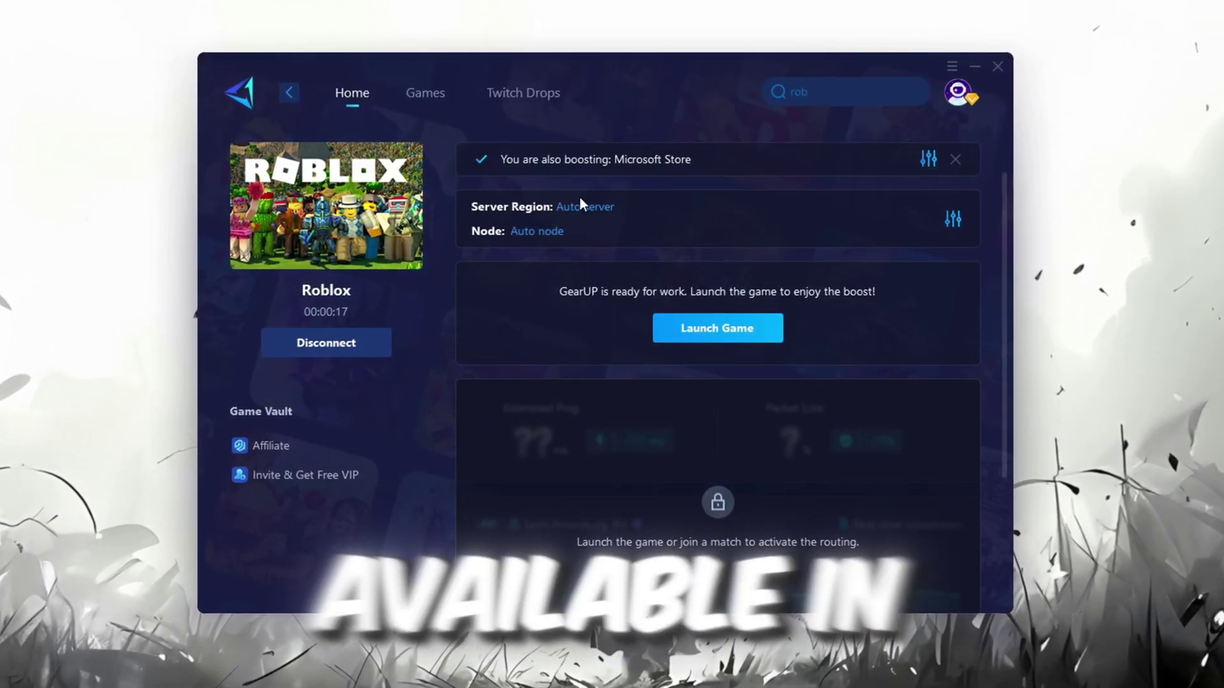
left_click(545, 232)
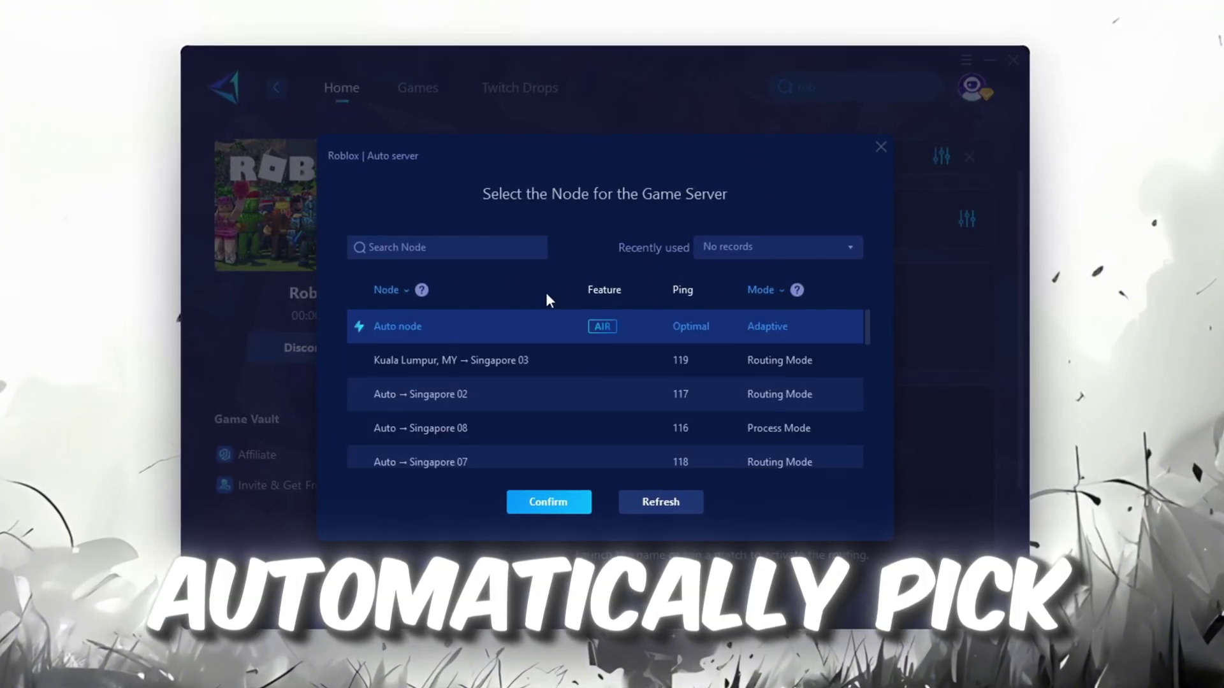
scroll(586, 345, "down", 3)
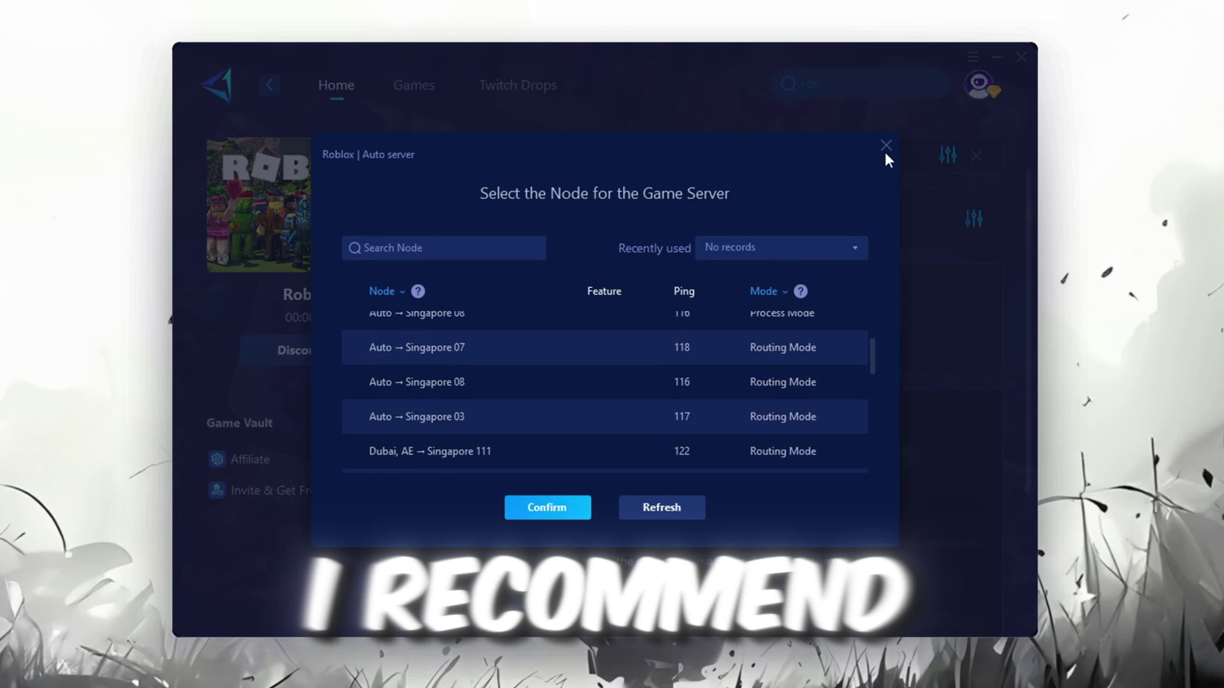
left_click(885, 152)
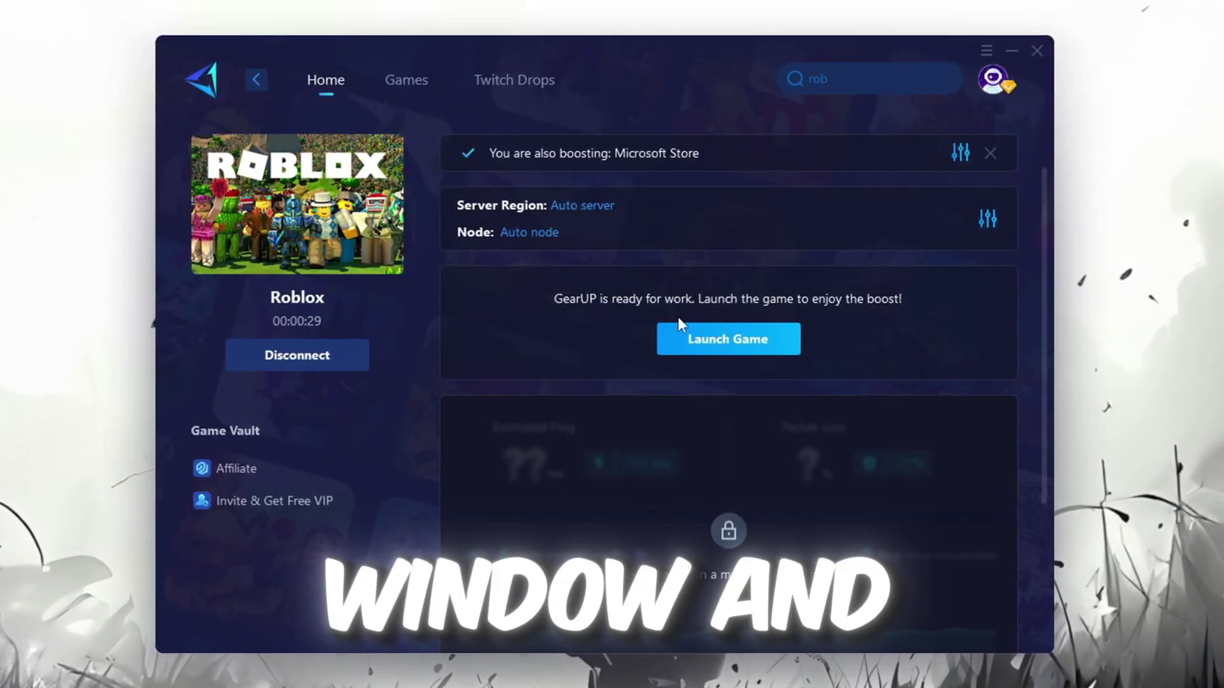
left_click(1041, 49)
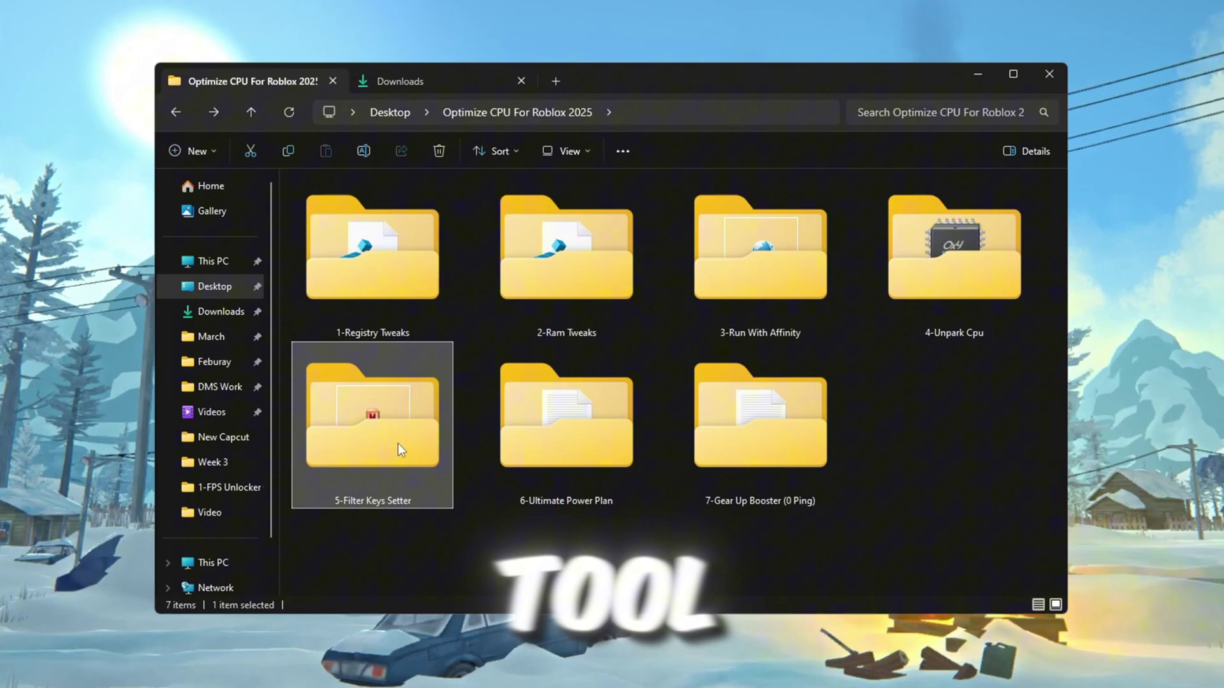
Open the 5-Filter Keys Setter folder and bring up FilterKeysSetter.exe's options menu.
double_click(398, 442)
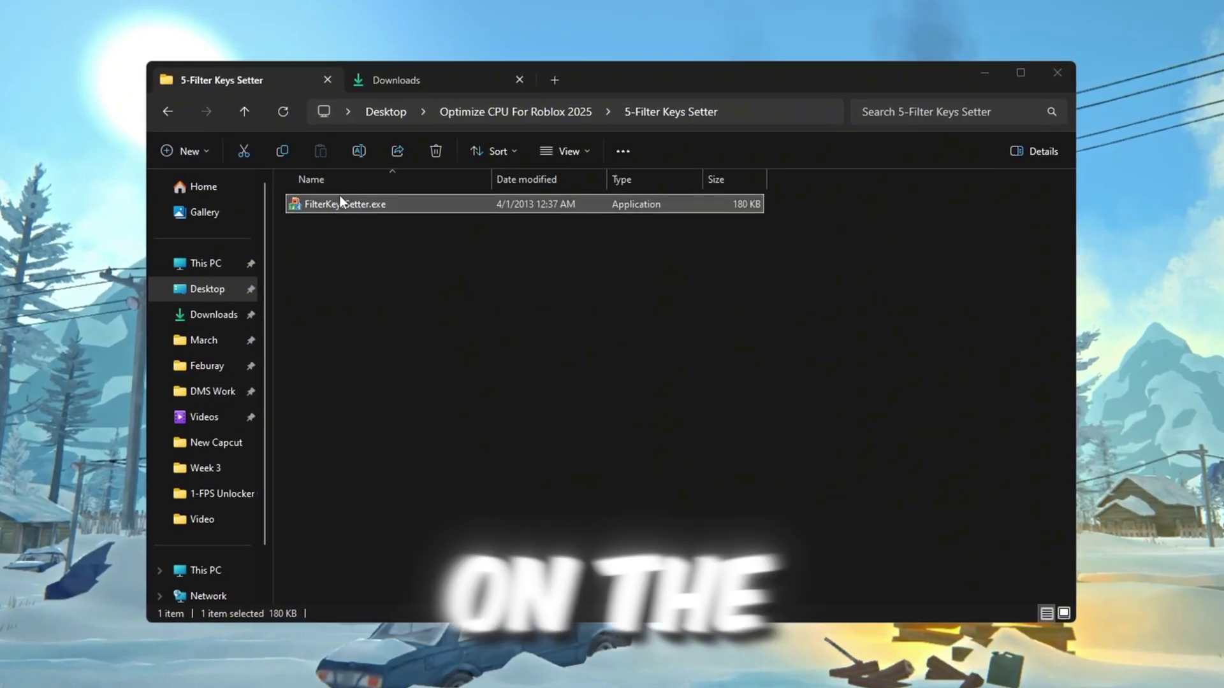
right_click(338, 196)
Run FilterKeys Setter as administrator, move its window up, and select the Ignore under value.
left_click(421, 303)
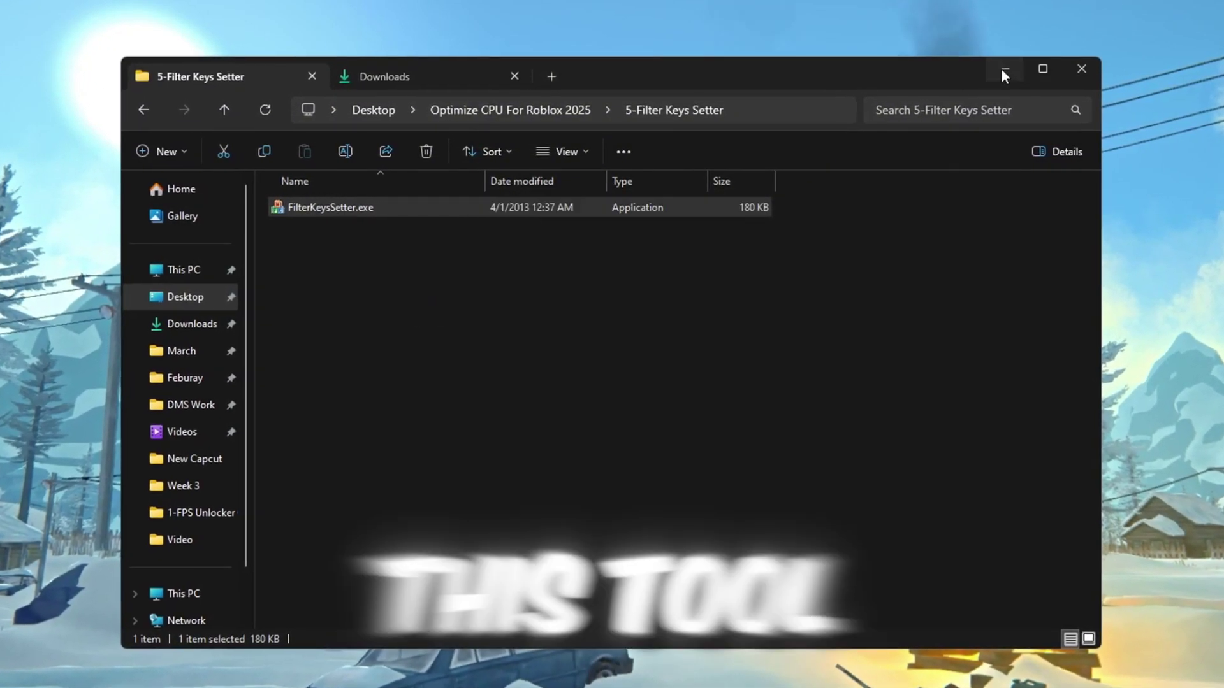
left_click(1002, 70)
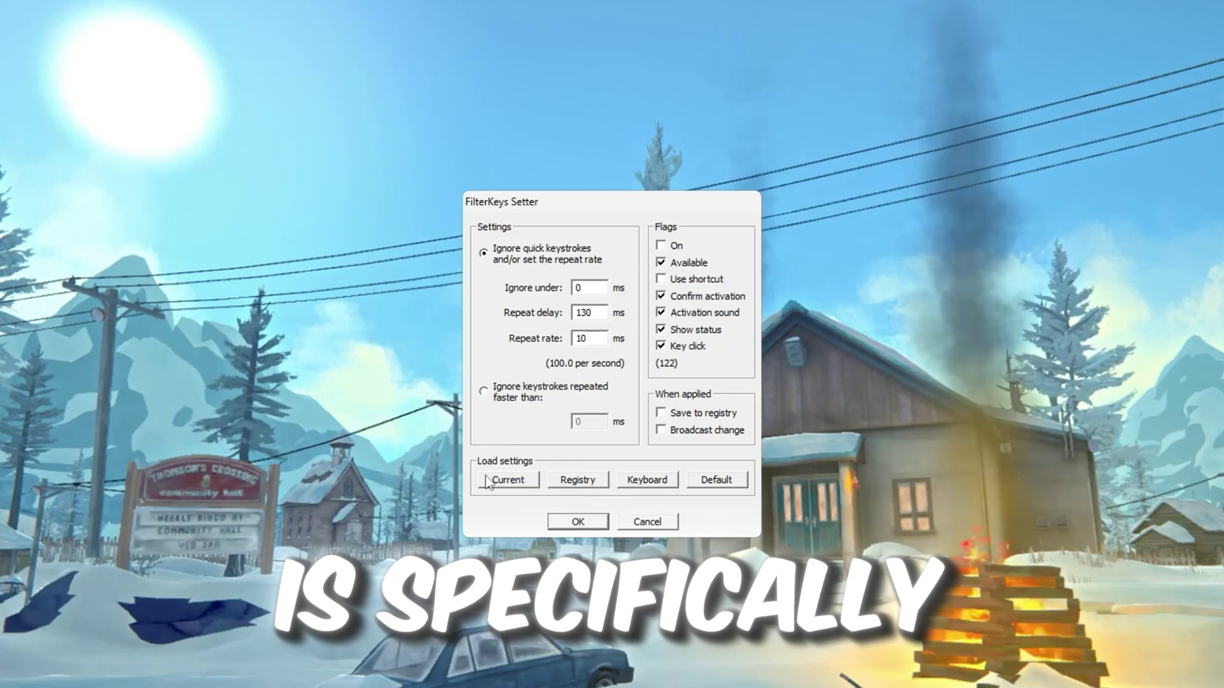
left_click_drag(634, 202, 640, 89)
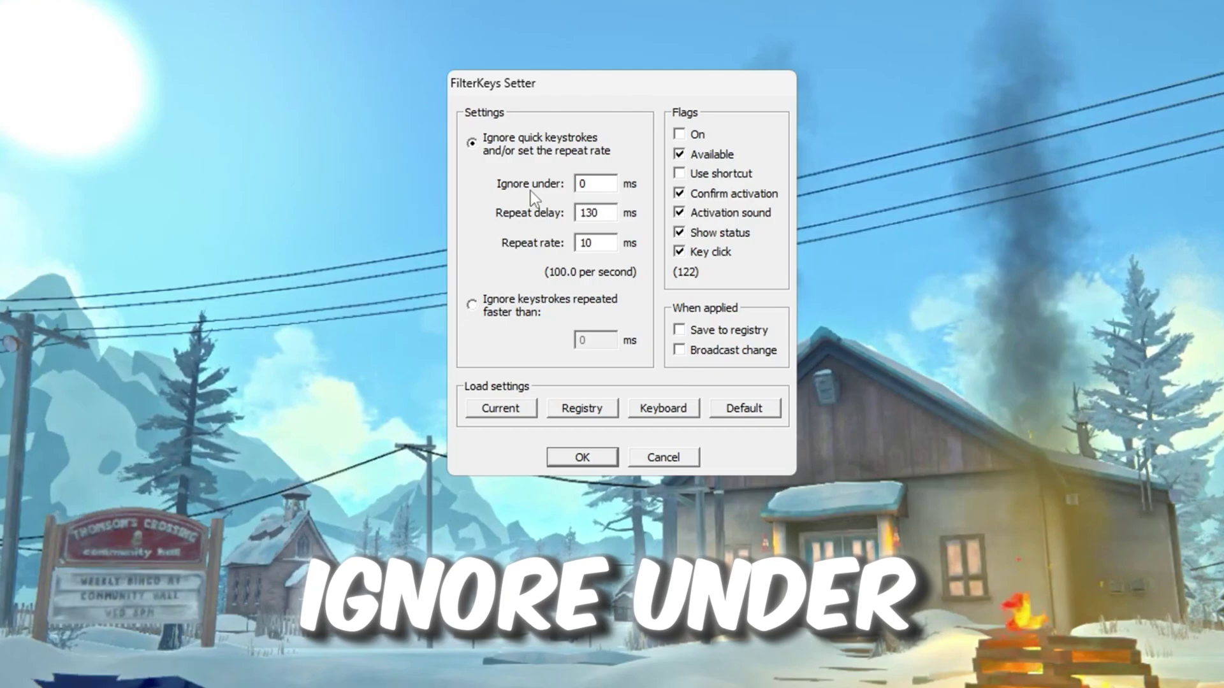
double_click(569, 183)
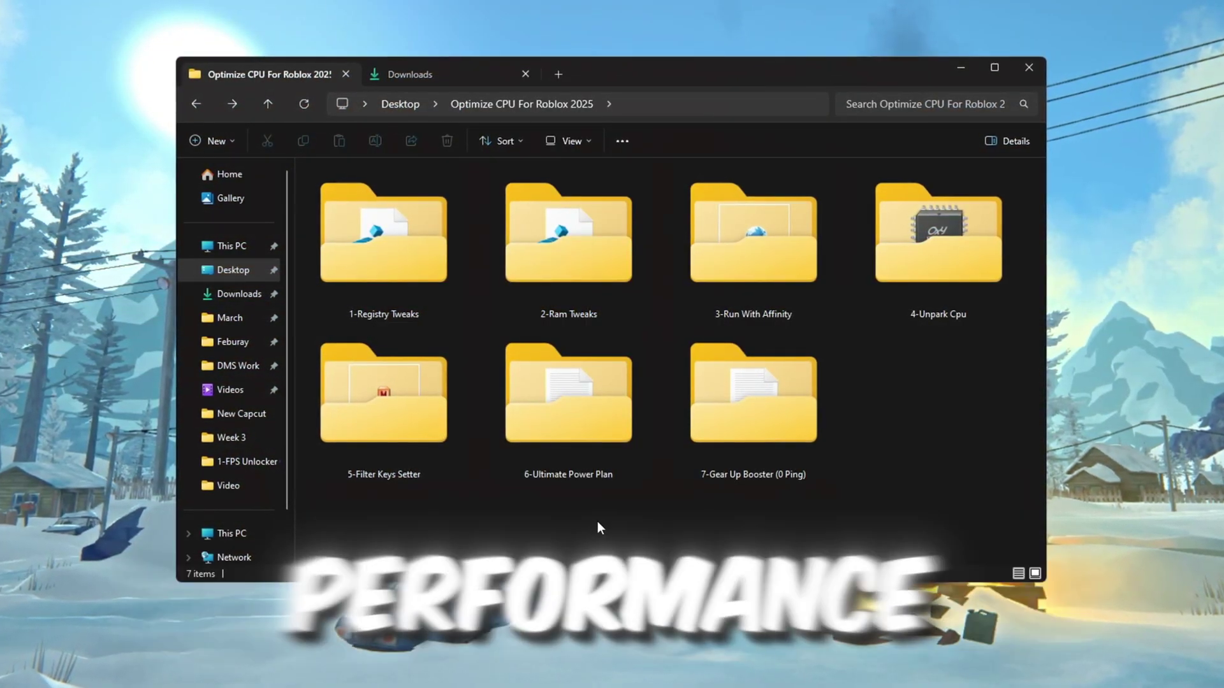
Open the 6-Ultimate Power Plan folder and the Choose a power plan settings from Start search.
double_click(574, 429)
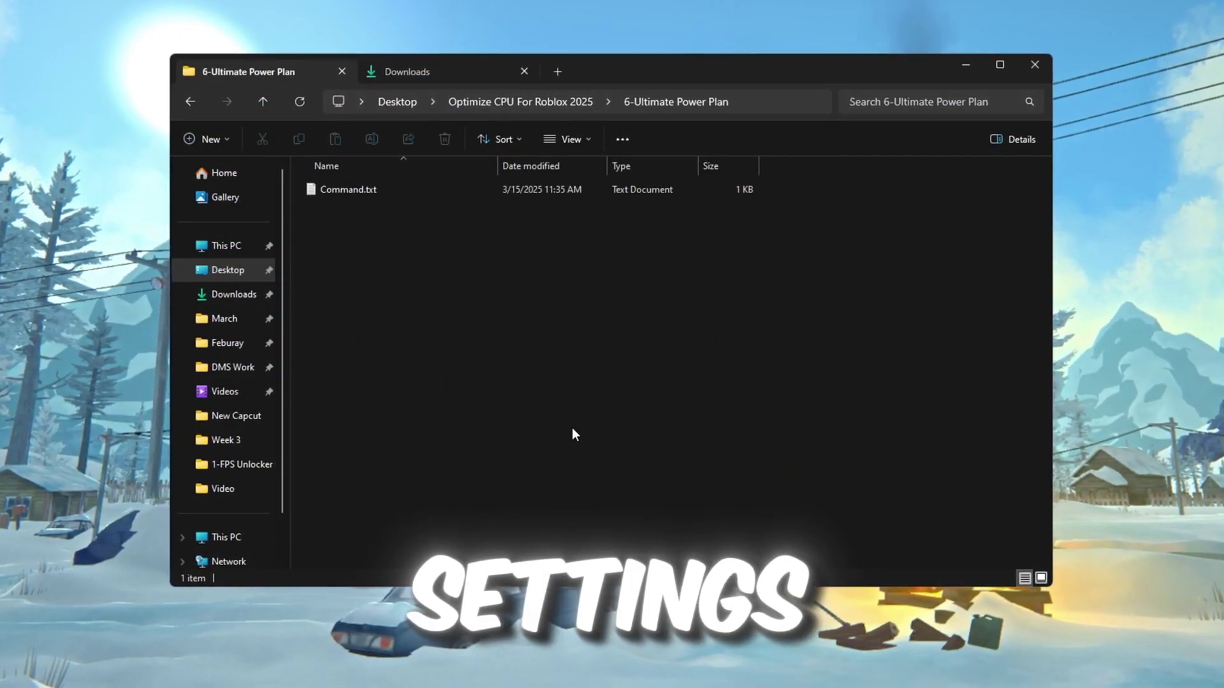
key("super")
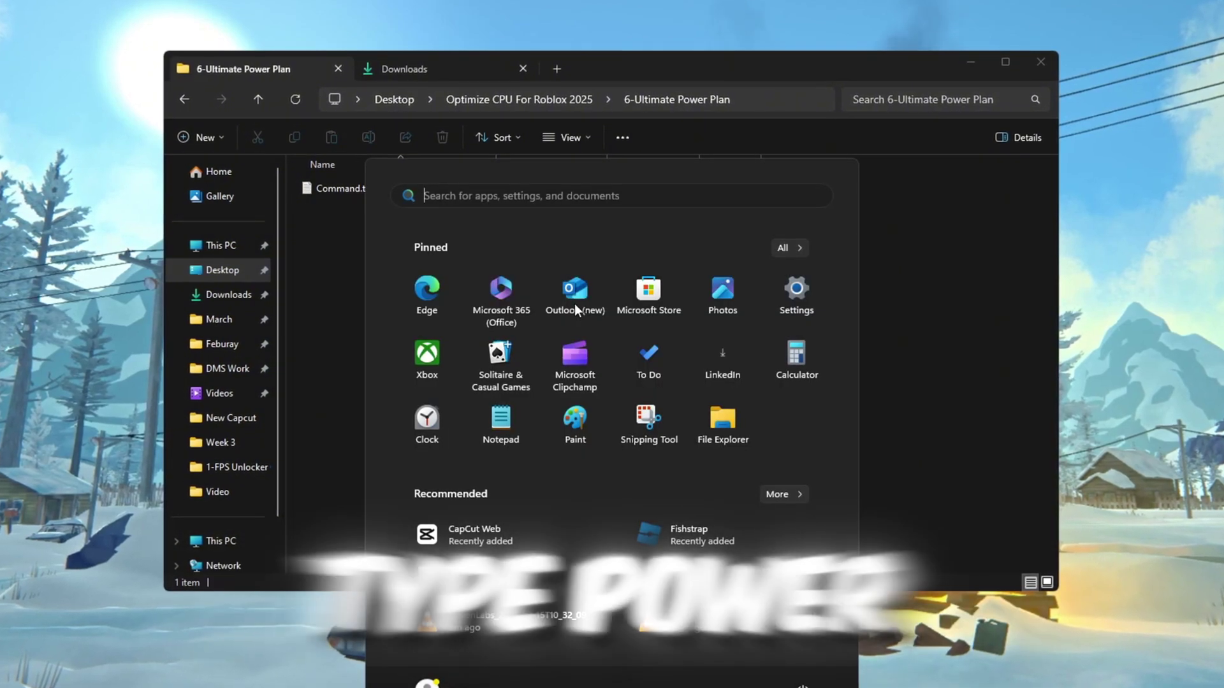
type("powe")
key("Down")
key("Down")
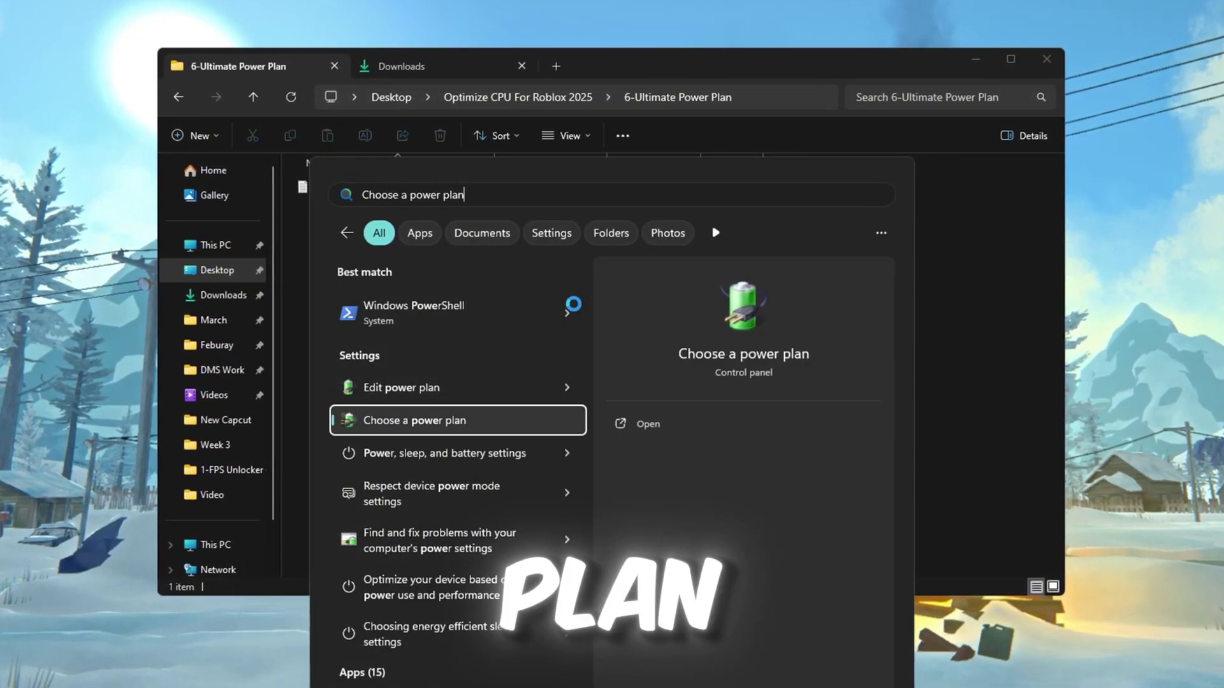
key("Return")
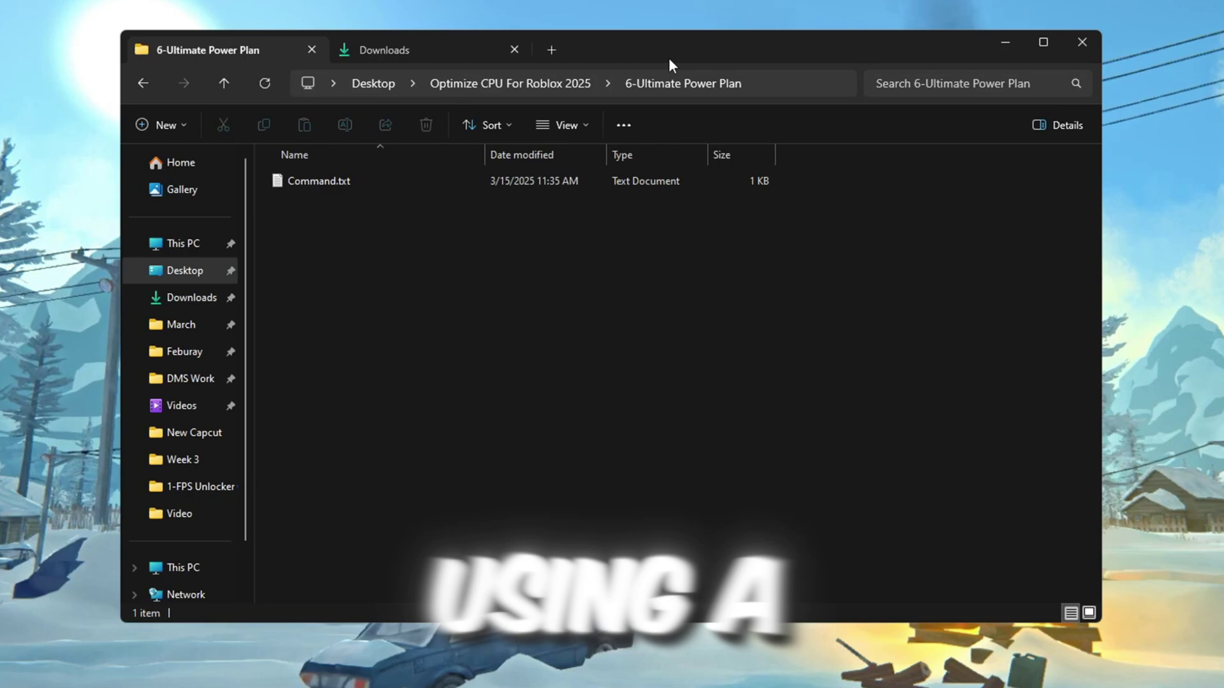
Run Command.txt's powercfg command in an administrator Command Prompt, then close Command Prompt and Notepad.
double_click(369, 184)
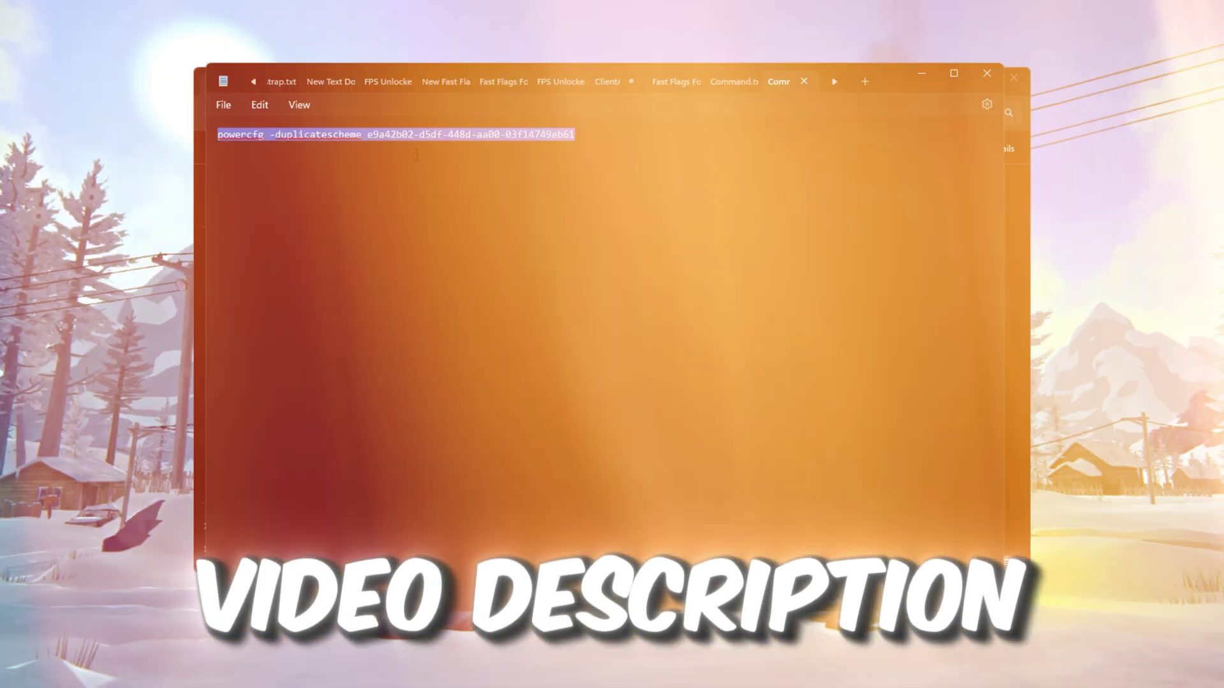
key("super")
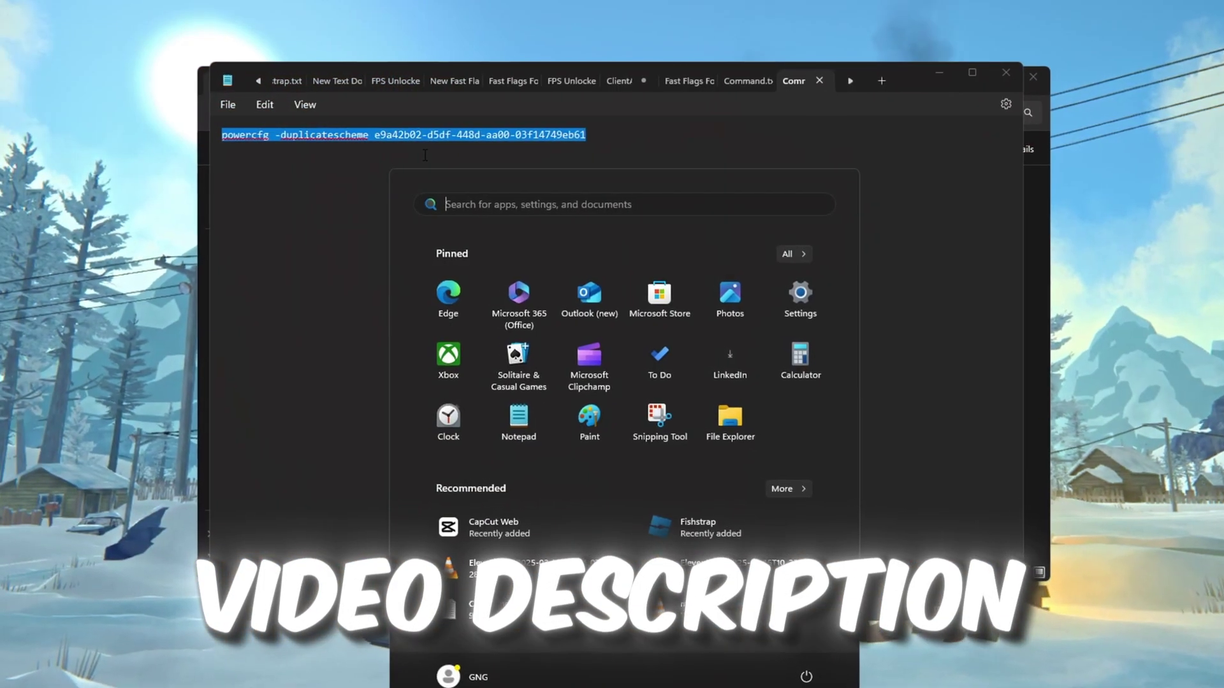
type("cmd")
left_click(743, 456)
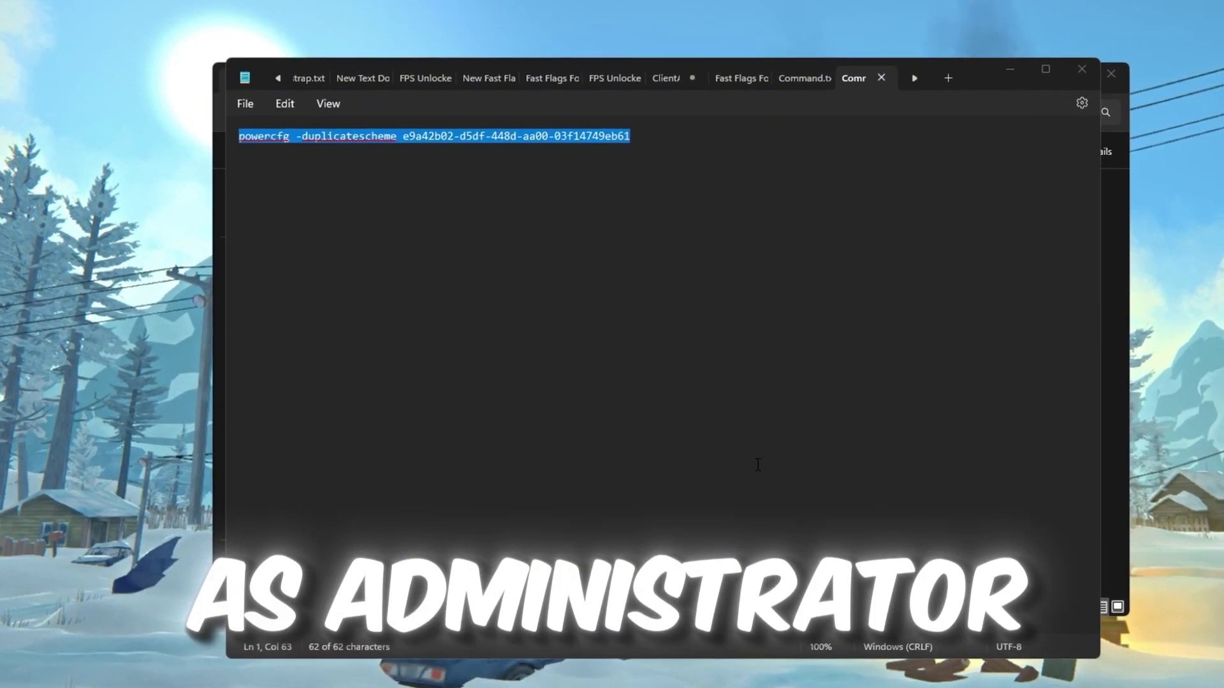
type("powercfg -duplicatescheme e9a42b02-d5df-448d-aa00-03f14749eb61")
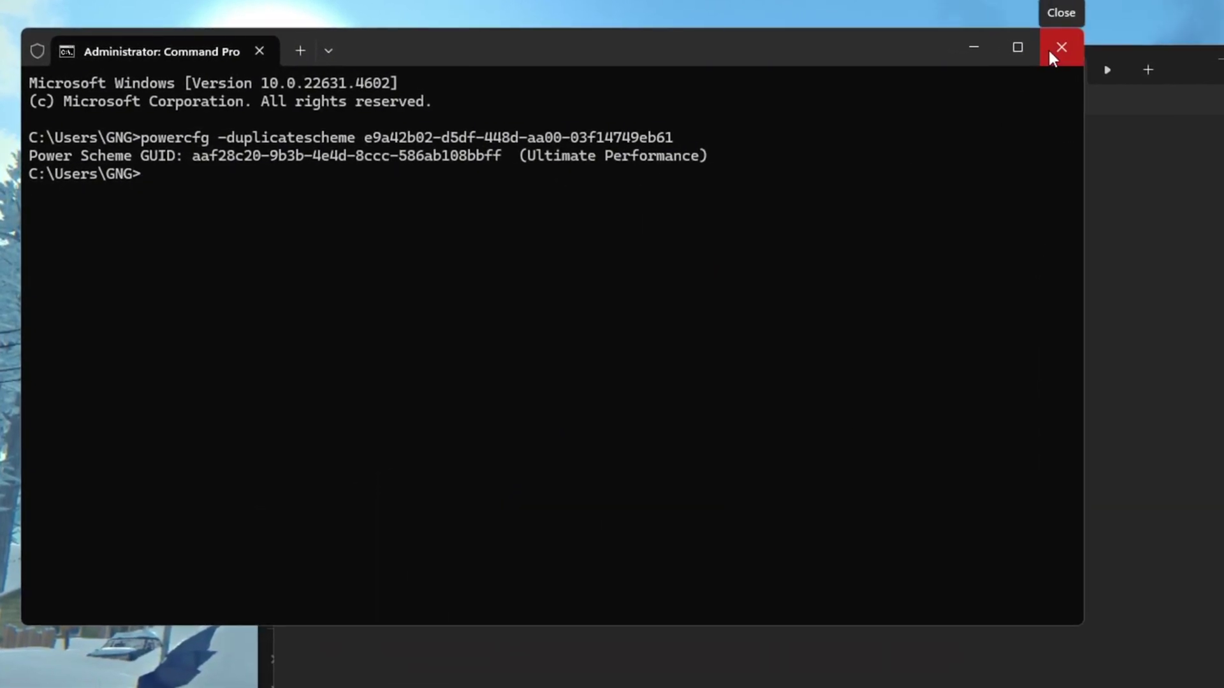
left_click(1050, 49)
left_click(974, 73)
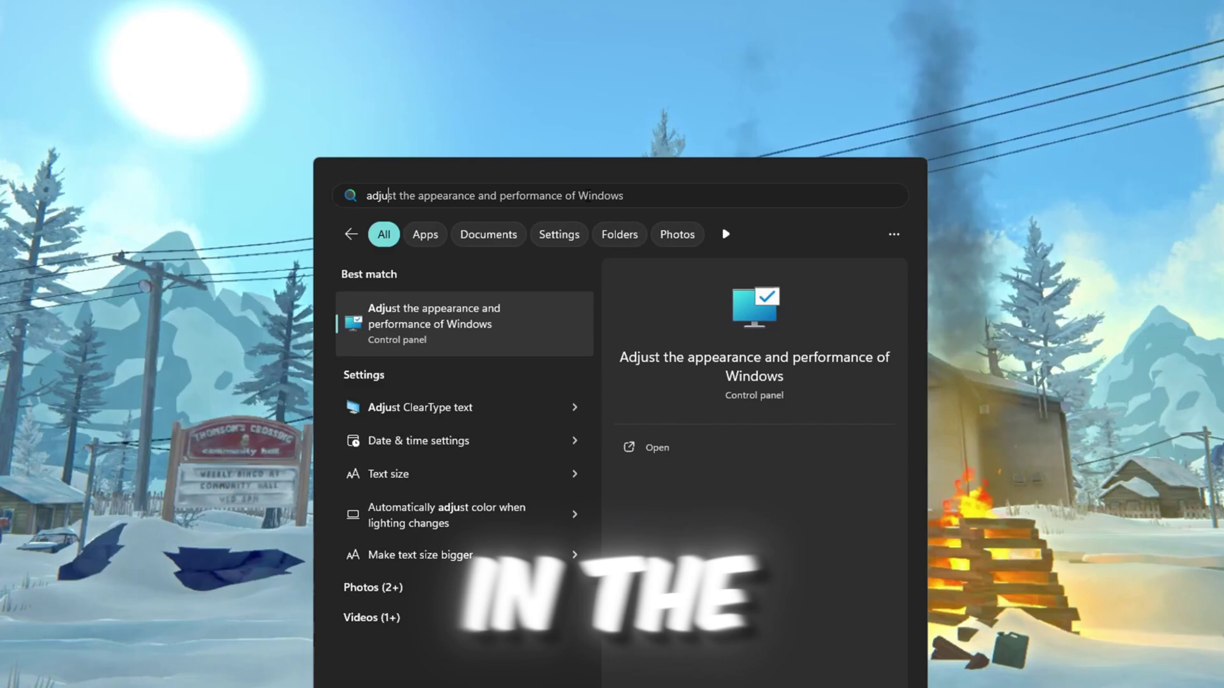
Apply best-performance visual effects, keeping only smooth screen fonts and thumbnails instead of icons.
left_click(450, 327)
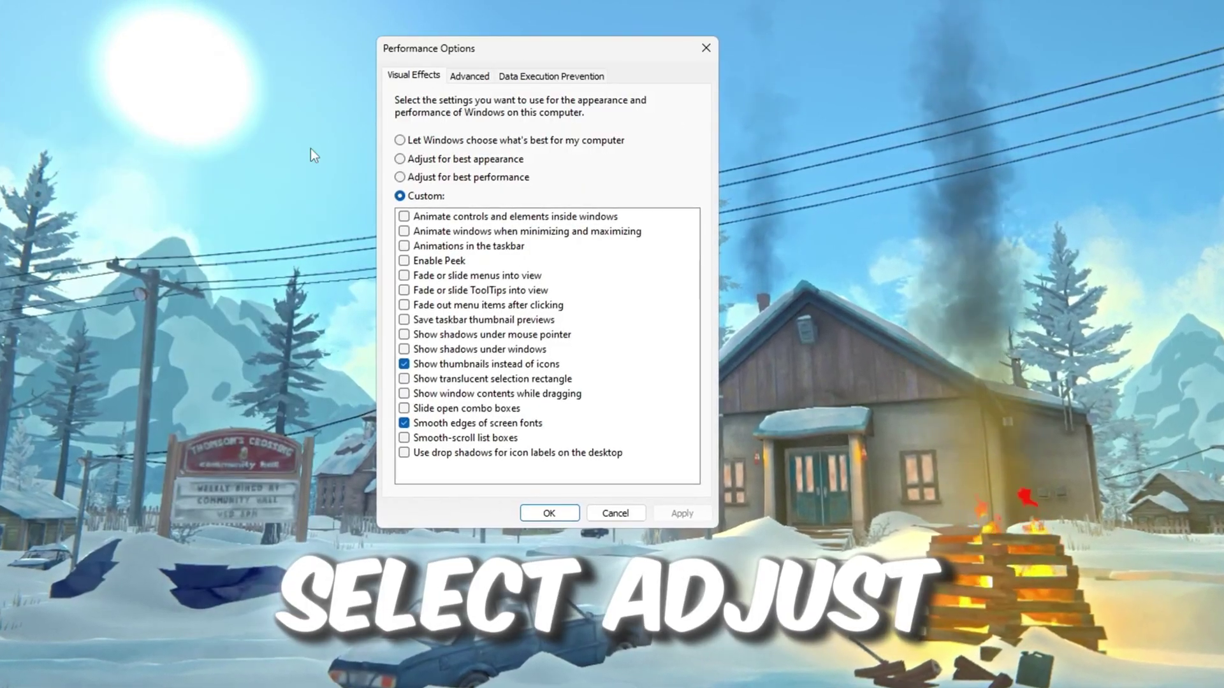
left_click(479, 179)
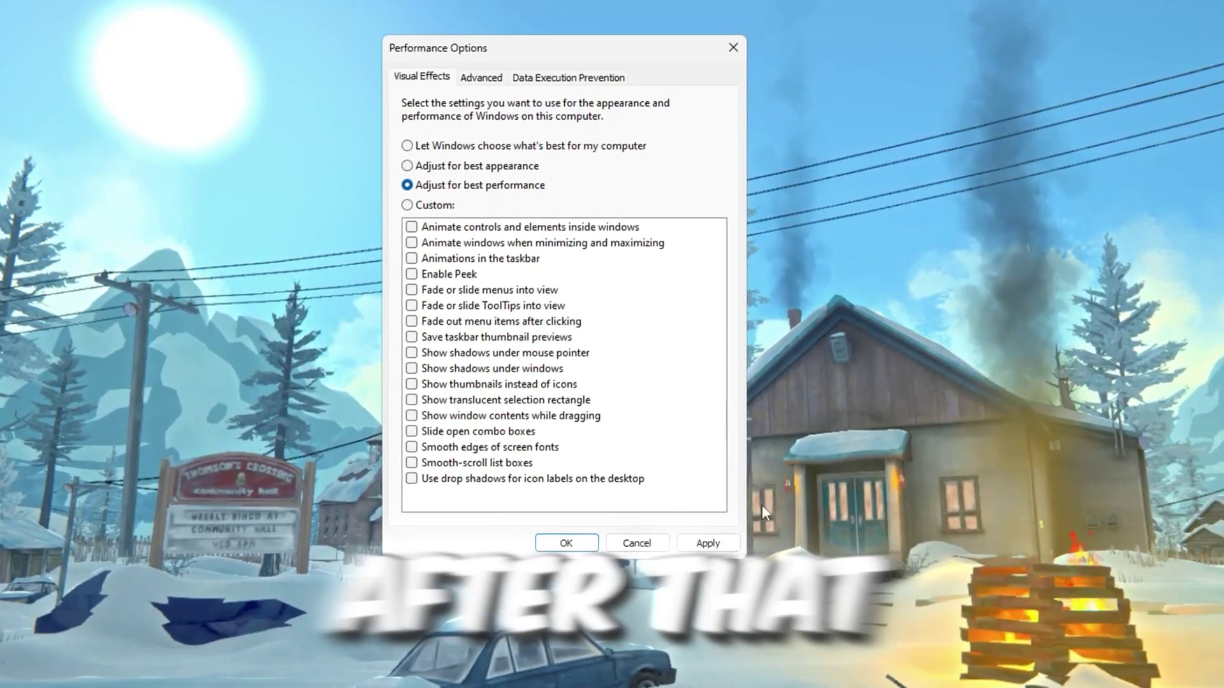
left_click(413, 451)
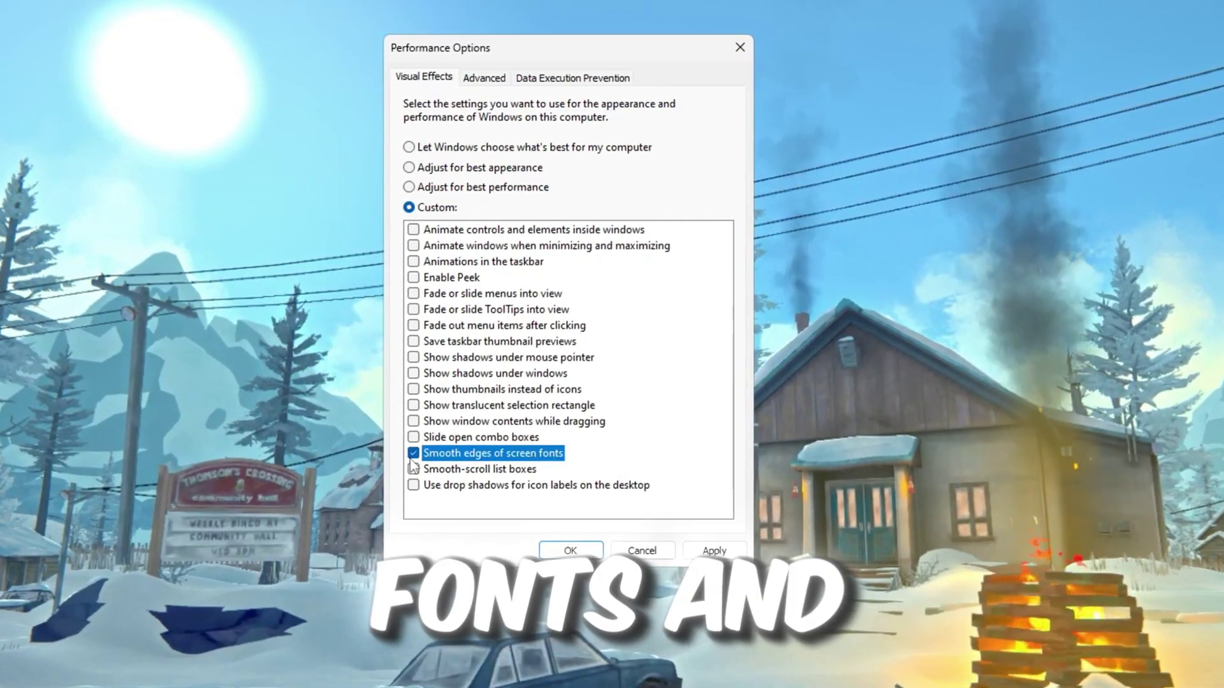
left_click(570, 393)
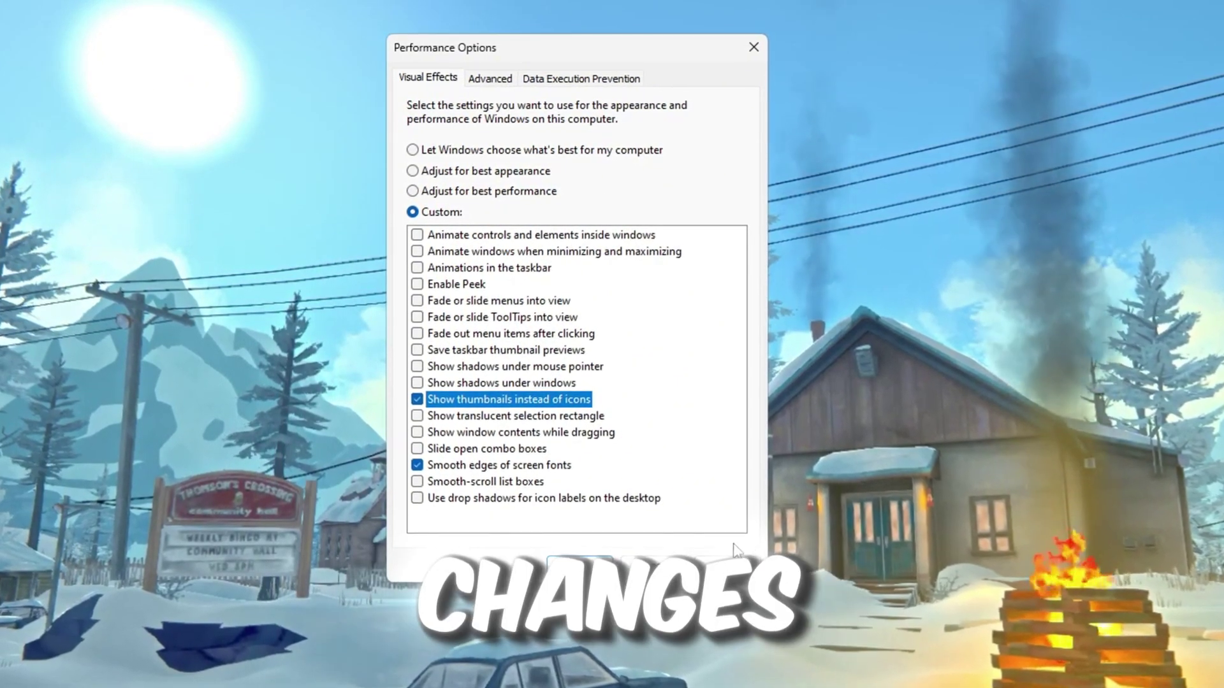
left_click(726, 566)
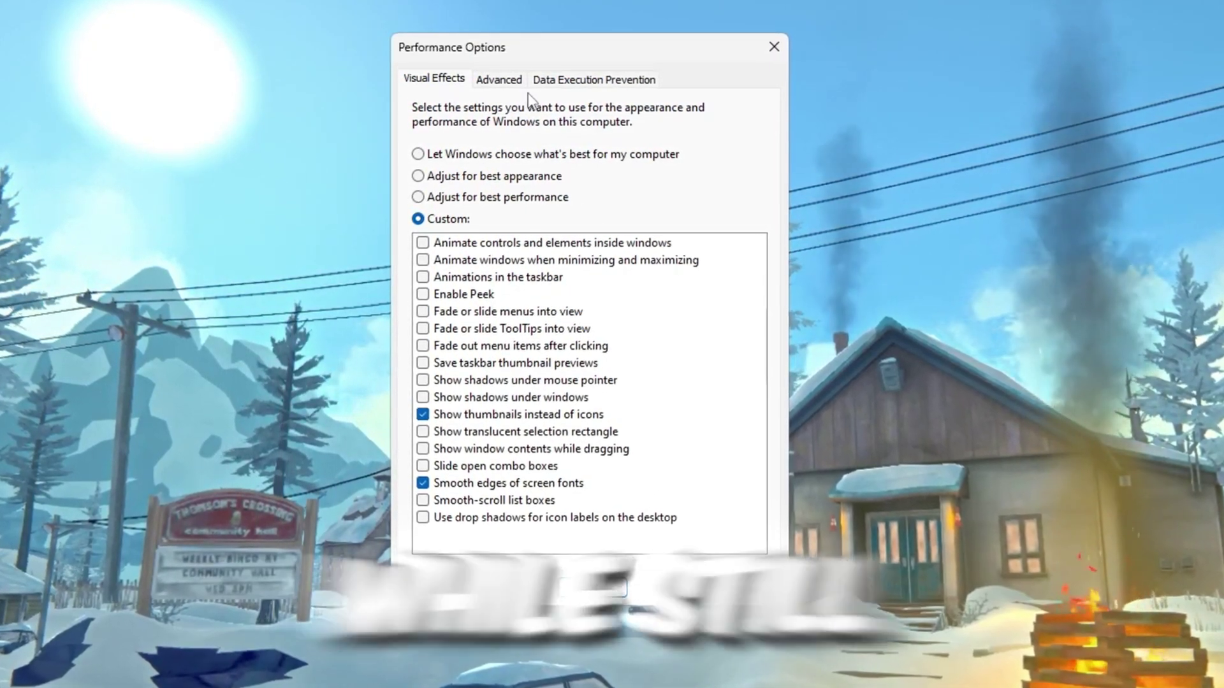
Switch Performance Options to the Advanced tab.
left_click(497, 82)
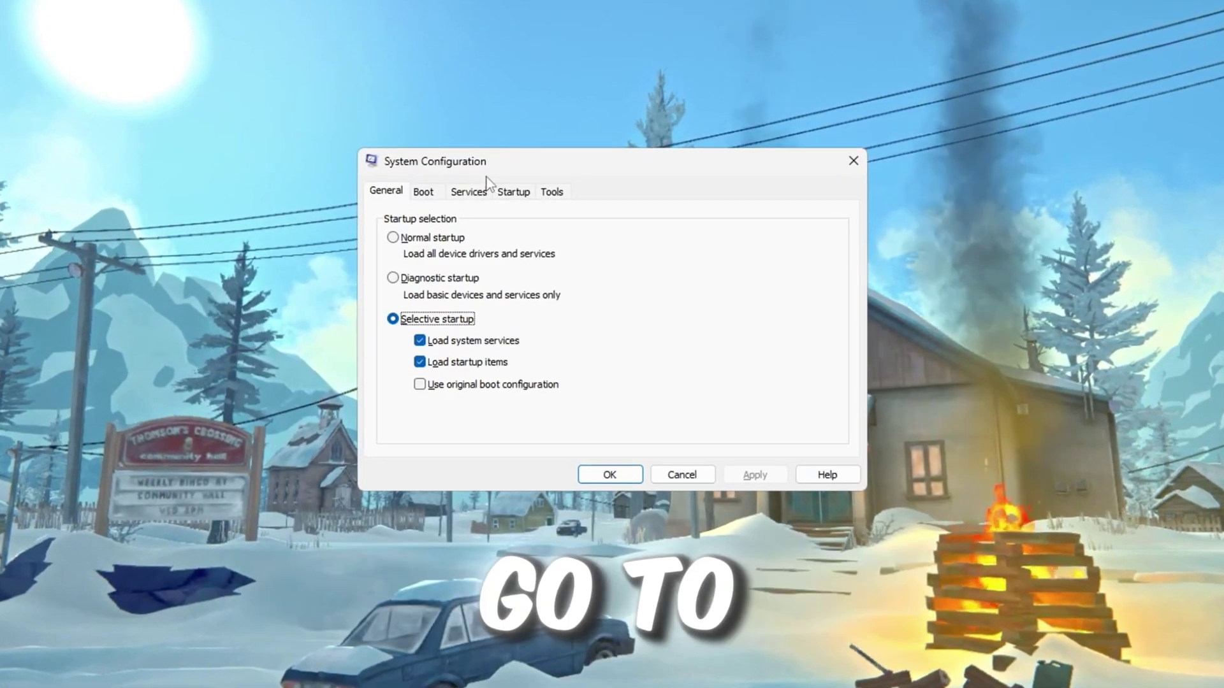
Set the msconfig boot advanced options to use 16 processors, then apply and close System Configuration.
left_click(419, 188)
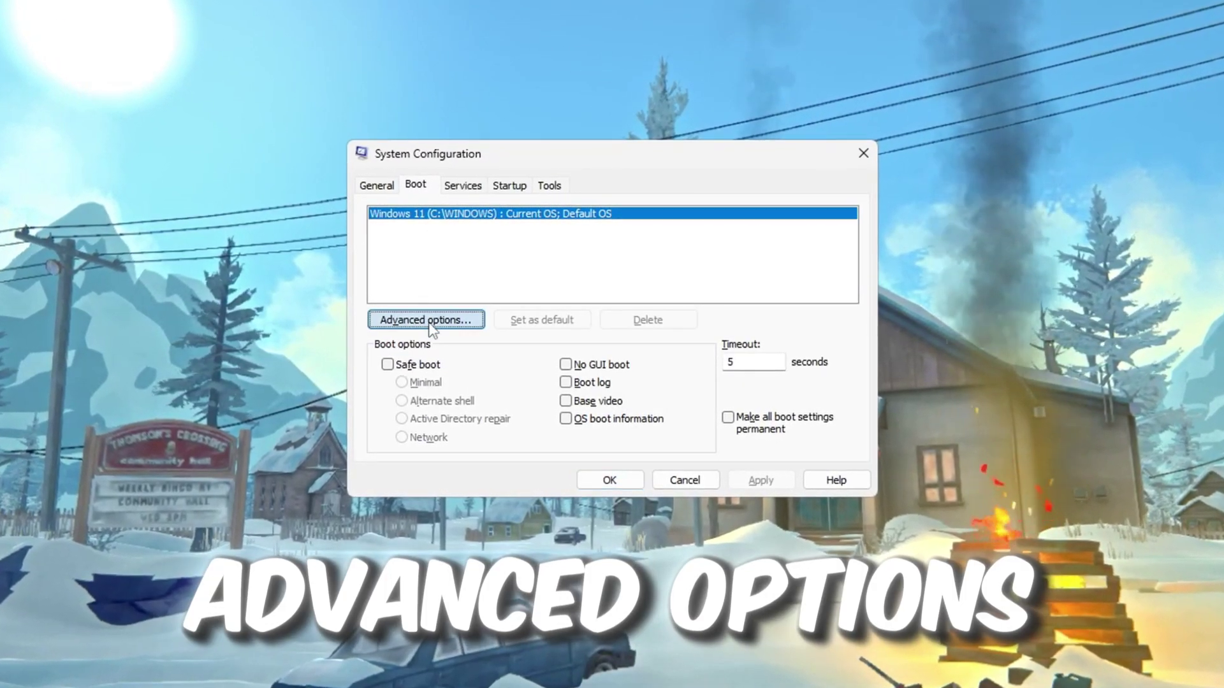
left_click(429, 320)
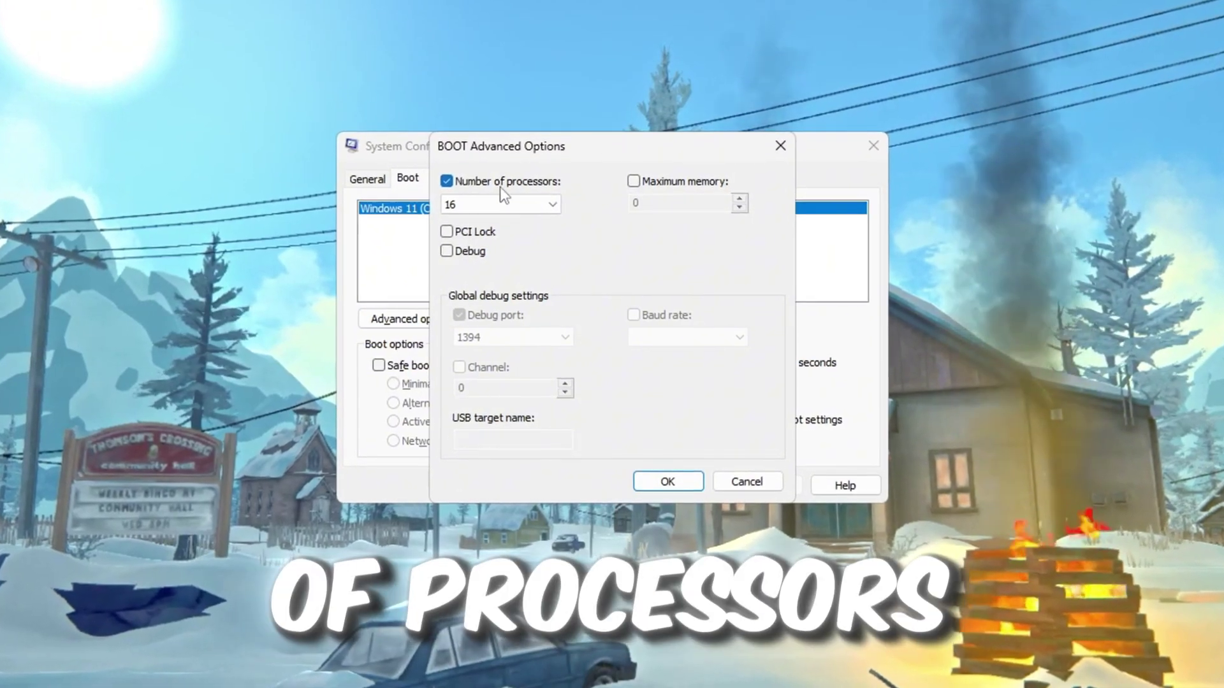
left_click(510, 205)
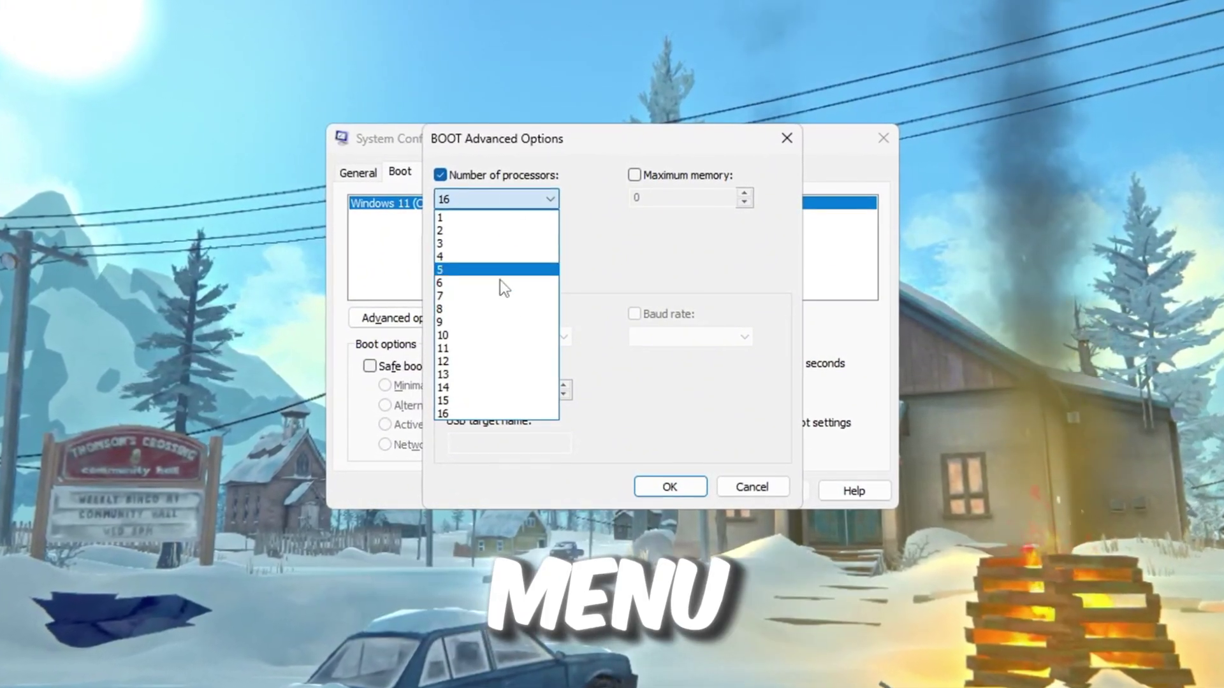
left_click(464, 417)
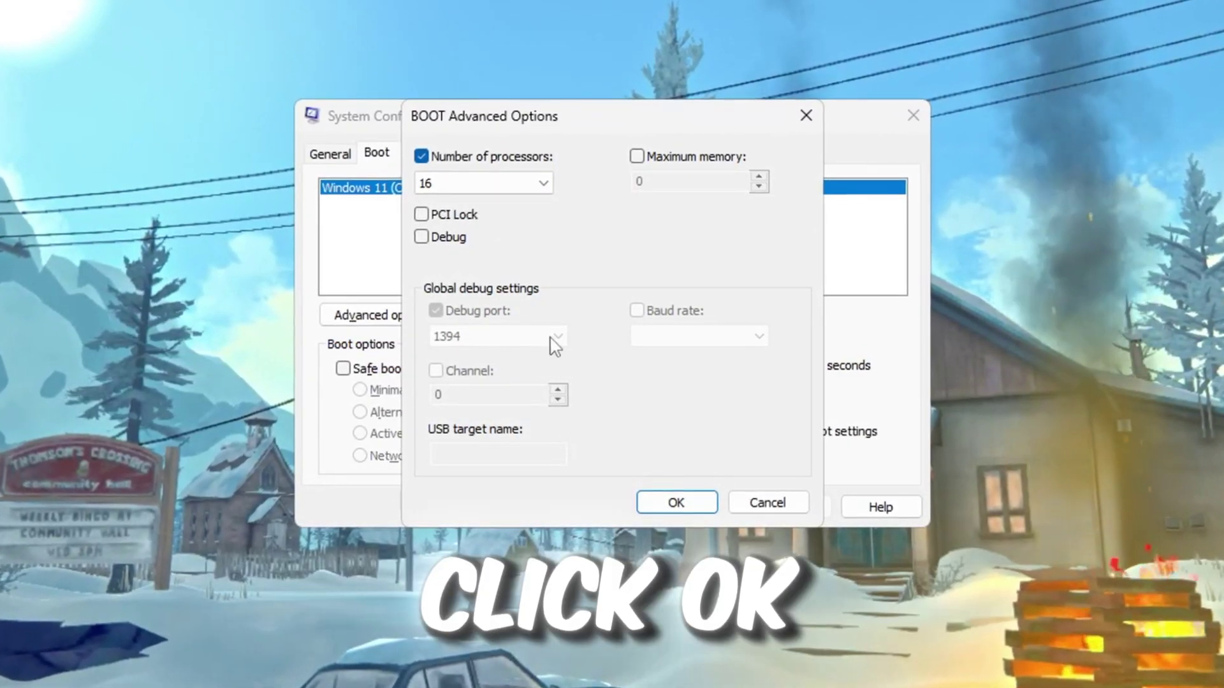
left_click(676, 503)
left_click(792, 514)
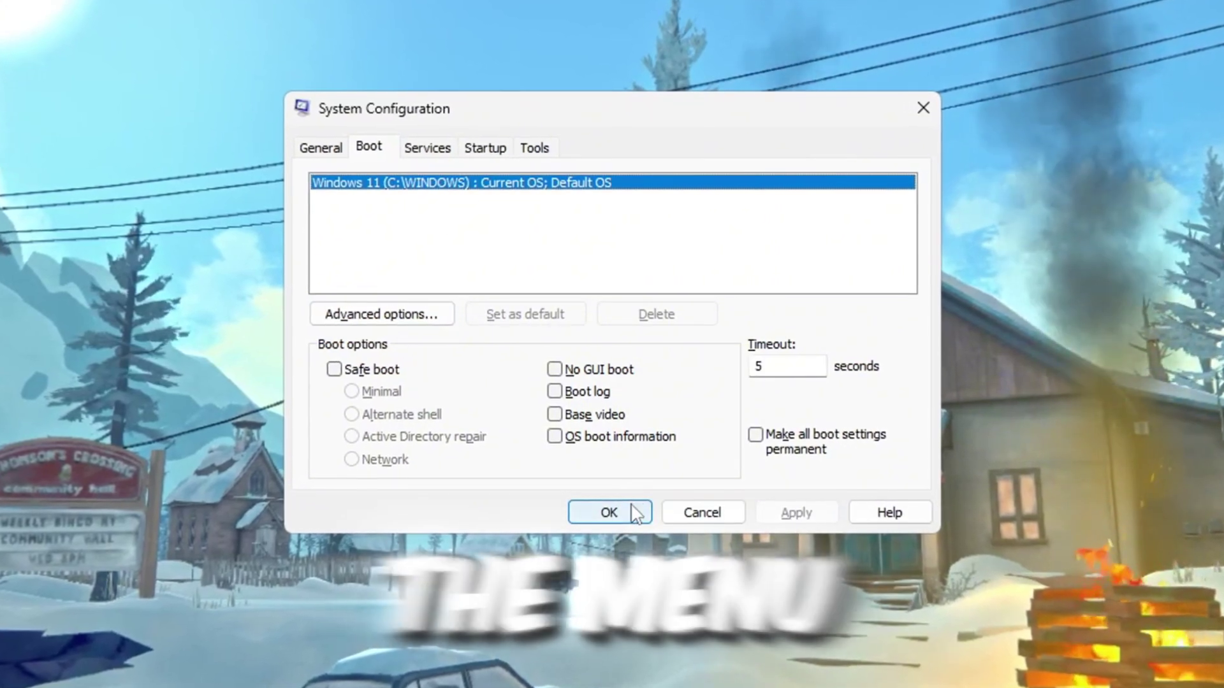
left_click(635, 510)
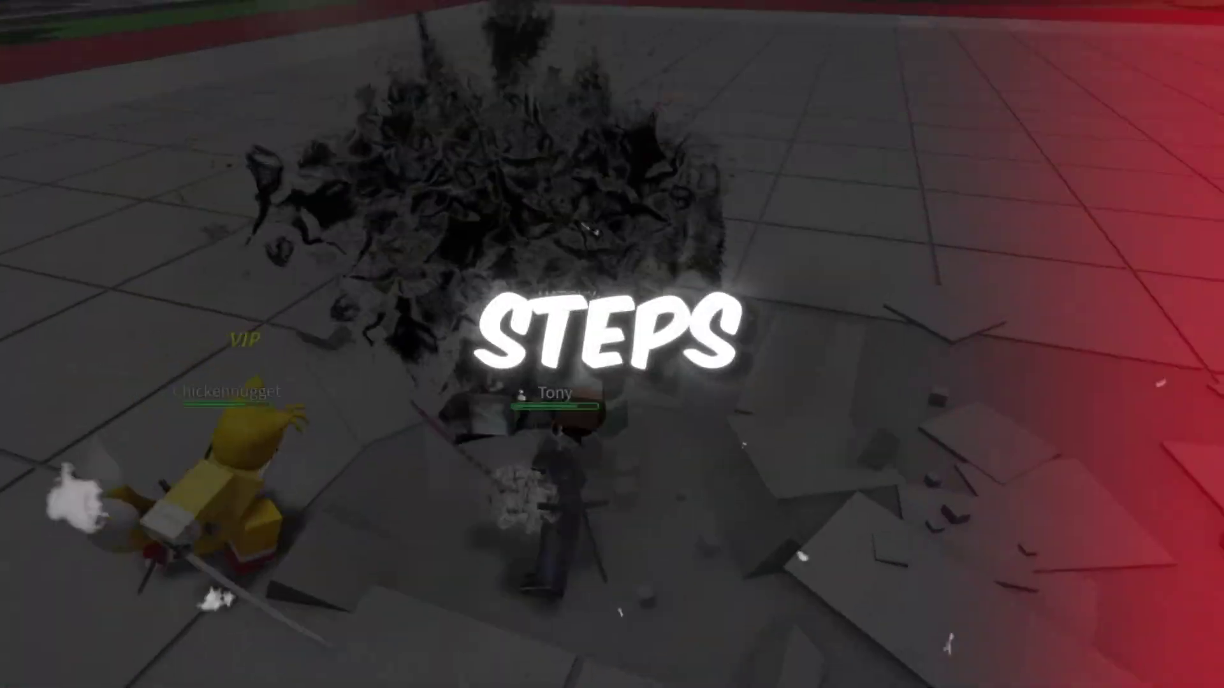